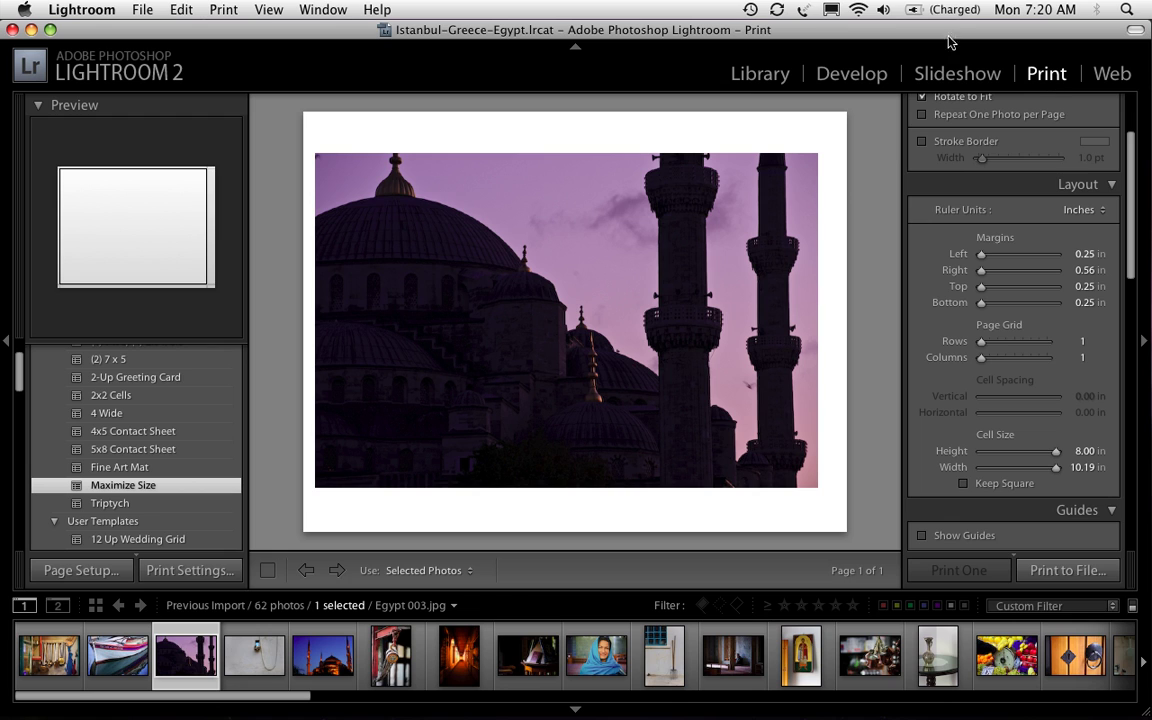
Confirm Page Setup as US Letter, landscape orientation, 100% scale, and accept it.
click(97, 574)
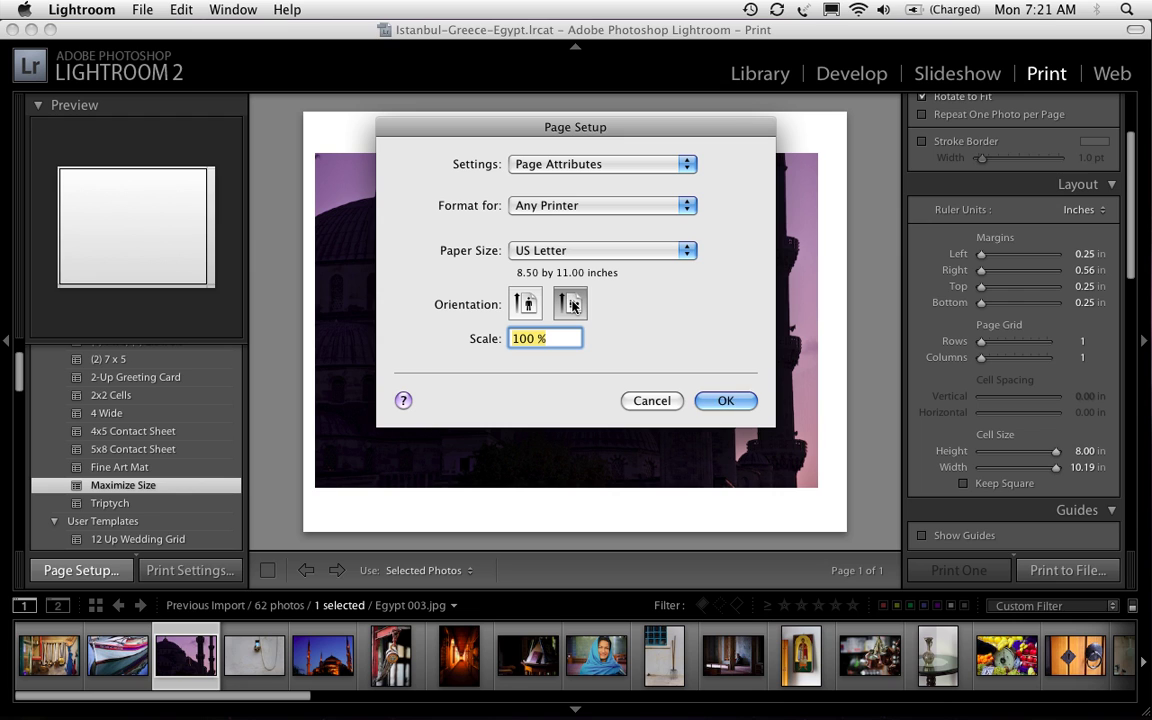
click(725, 401)
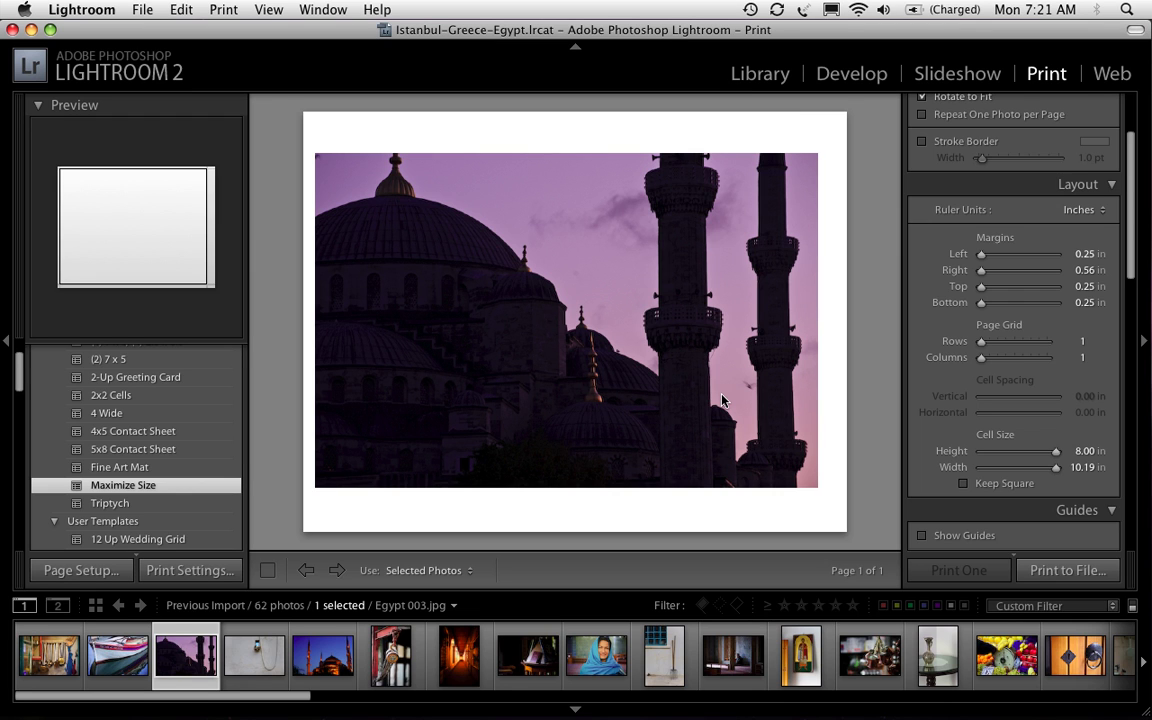
Uncheck Rotate to Fit in Image Settings so photos stop rotating to fill the cell.
scroll(1125, 205, up, 3)
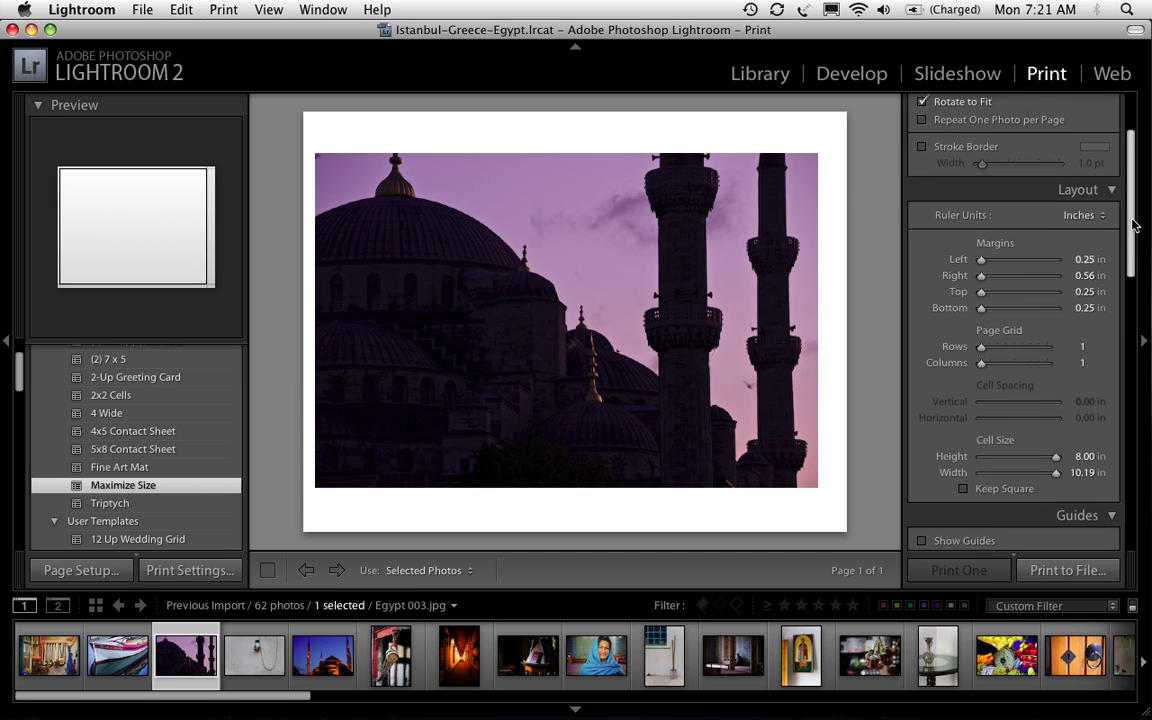
click(922, 215)
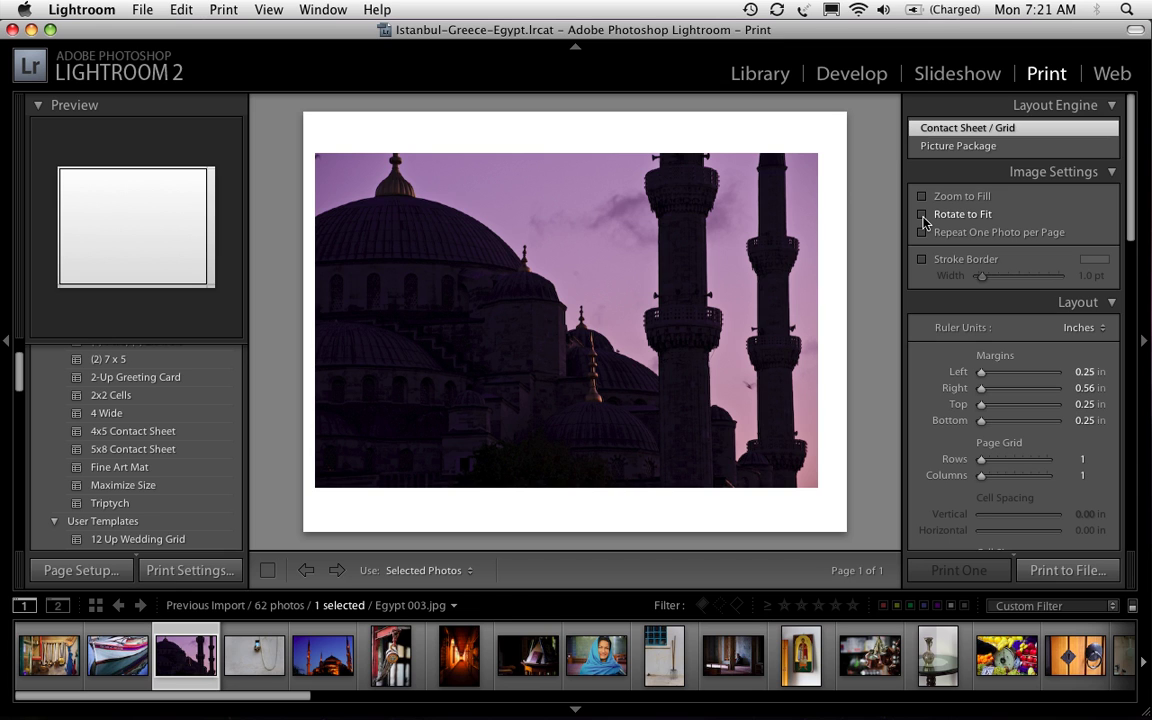
scroll(1131, 172, down, 2)
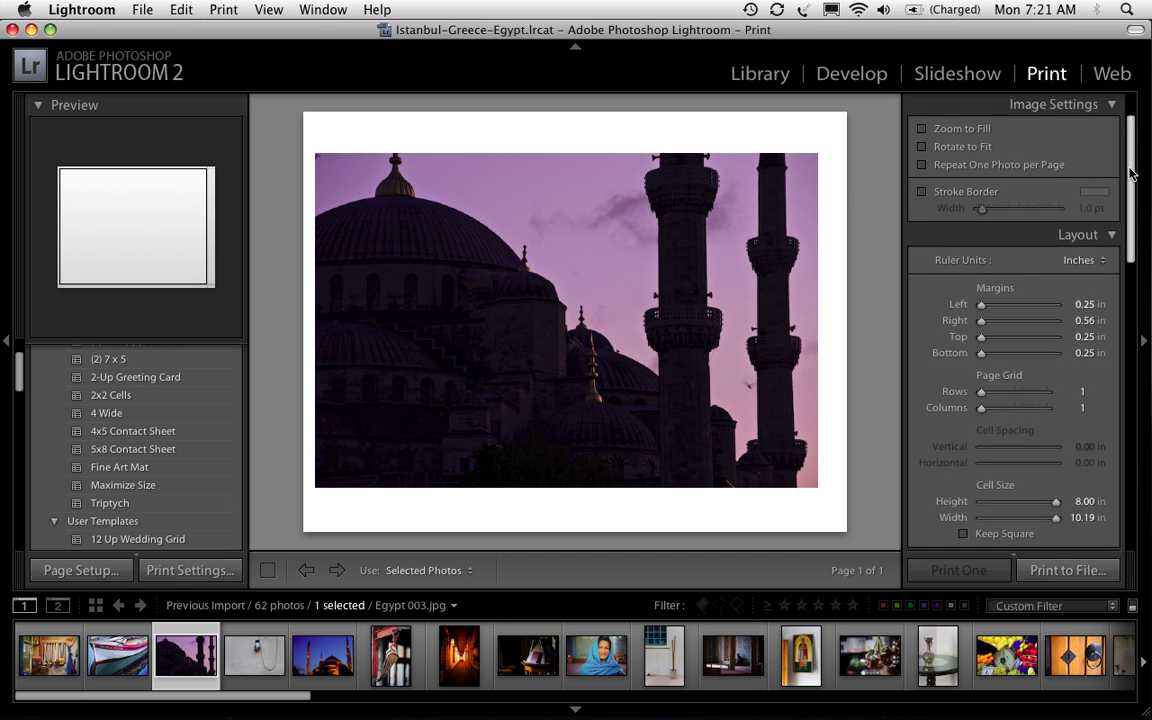
drag(1131, 174, 1134, 211)
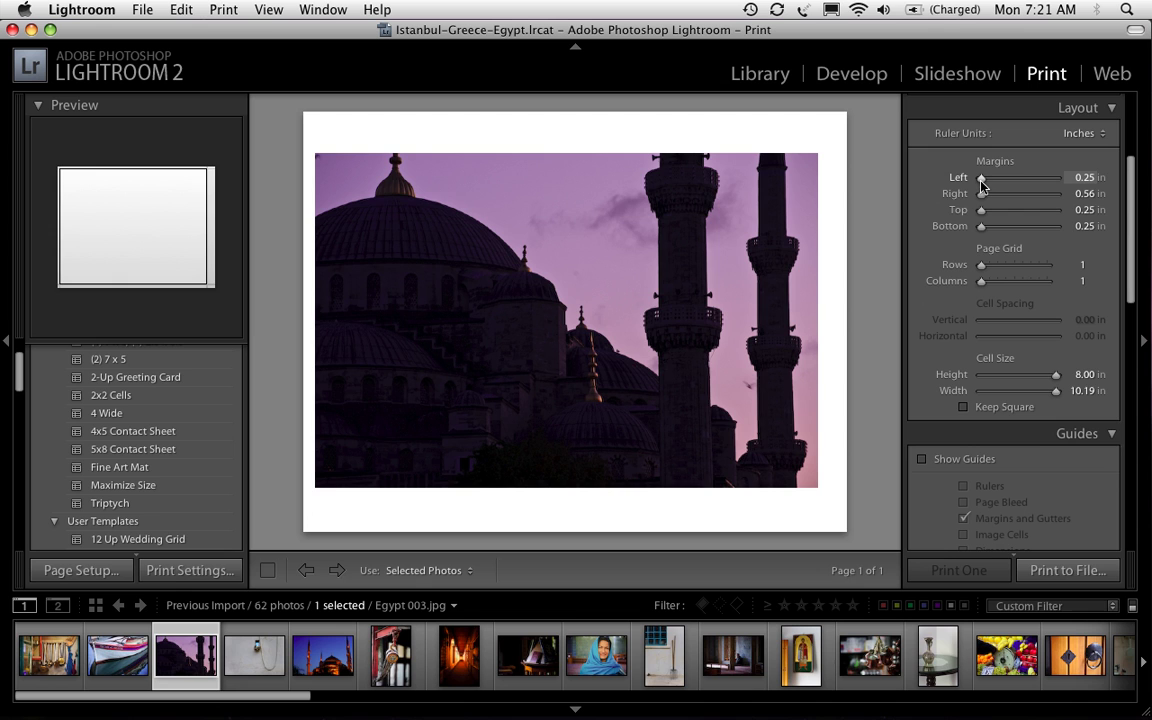
Set the Layout margins to 2.05 in left and right and 1.56 in bottom.
mouse_move(980, 180)
mouse_down()
mouse_move(995, 184)
mouse_move(995, 199)
mouse_up()
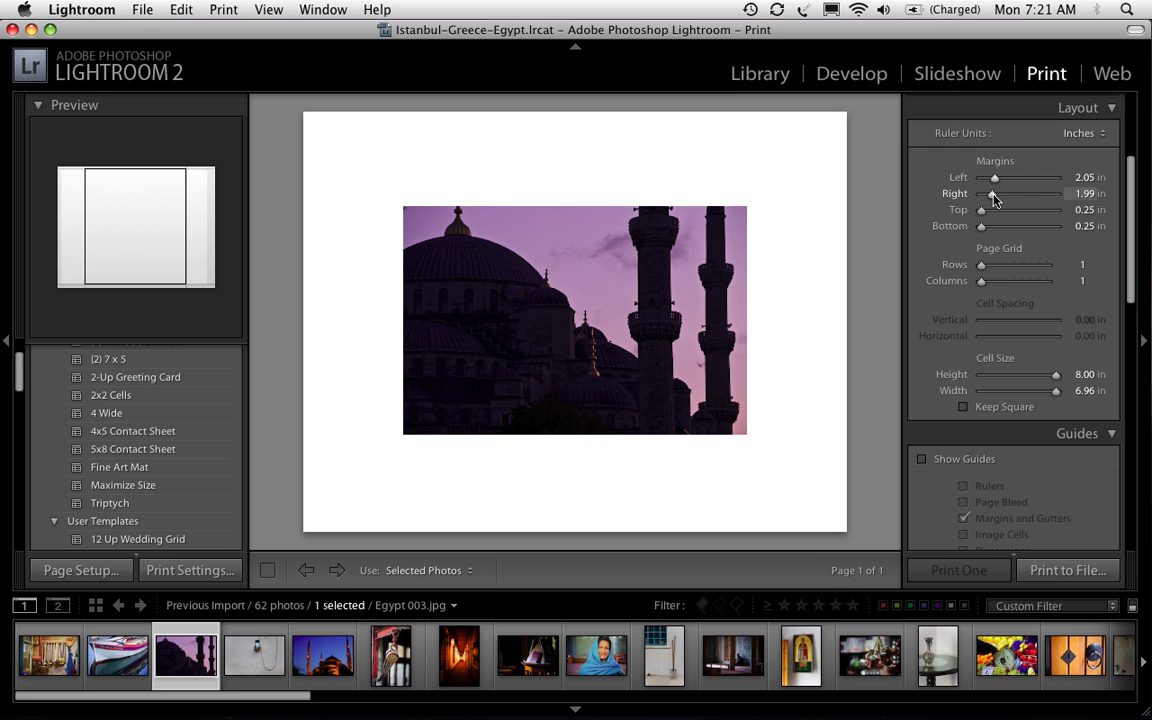
click(1086, 193)
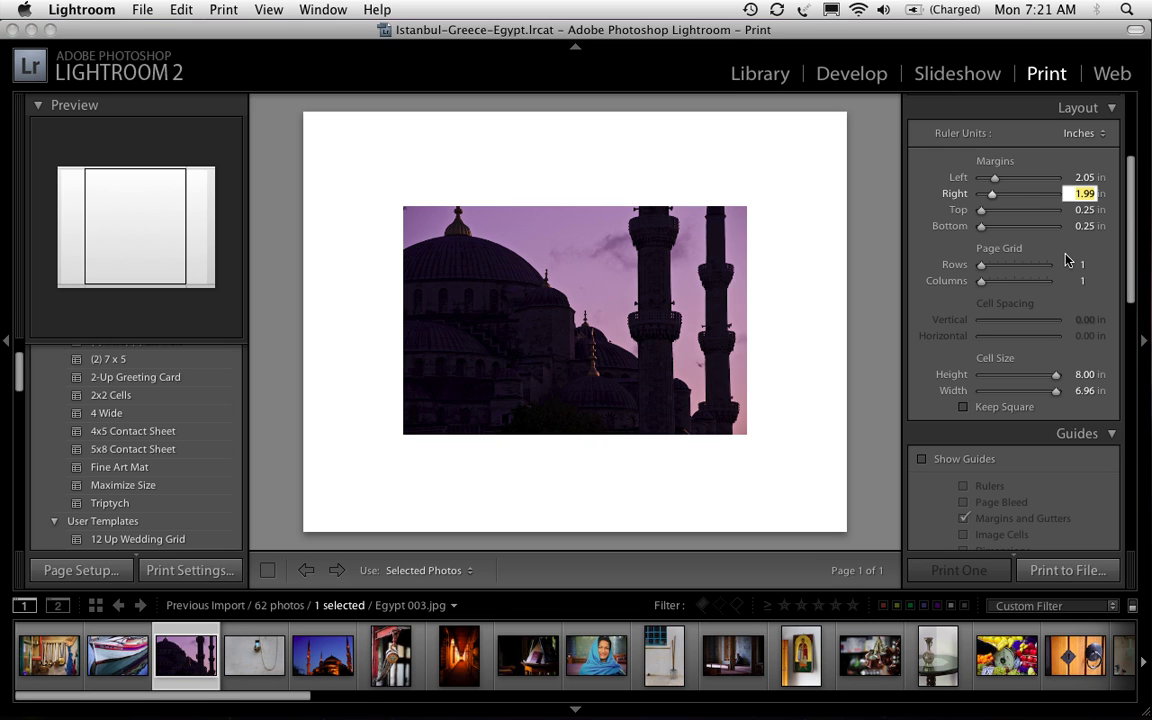
text(2.05)
key(Return)
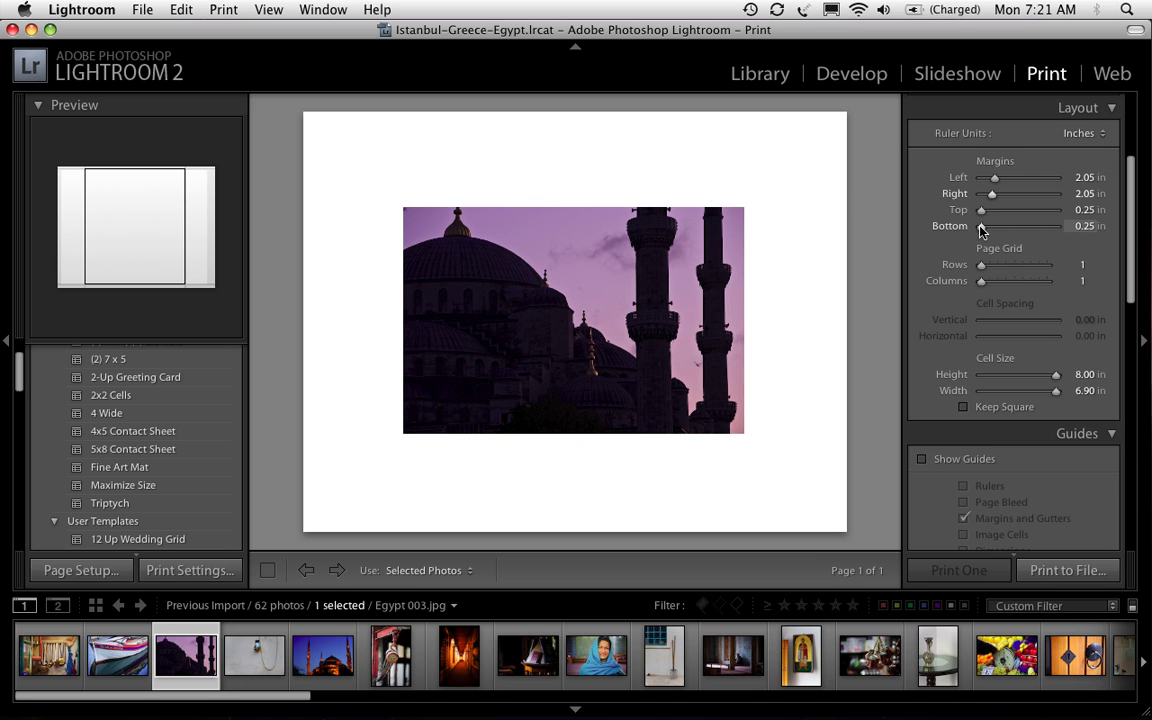
drag(980, 229, 994, 230)
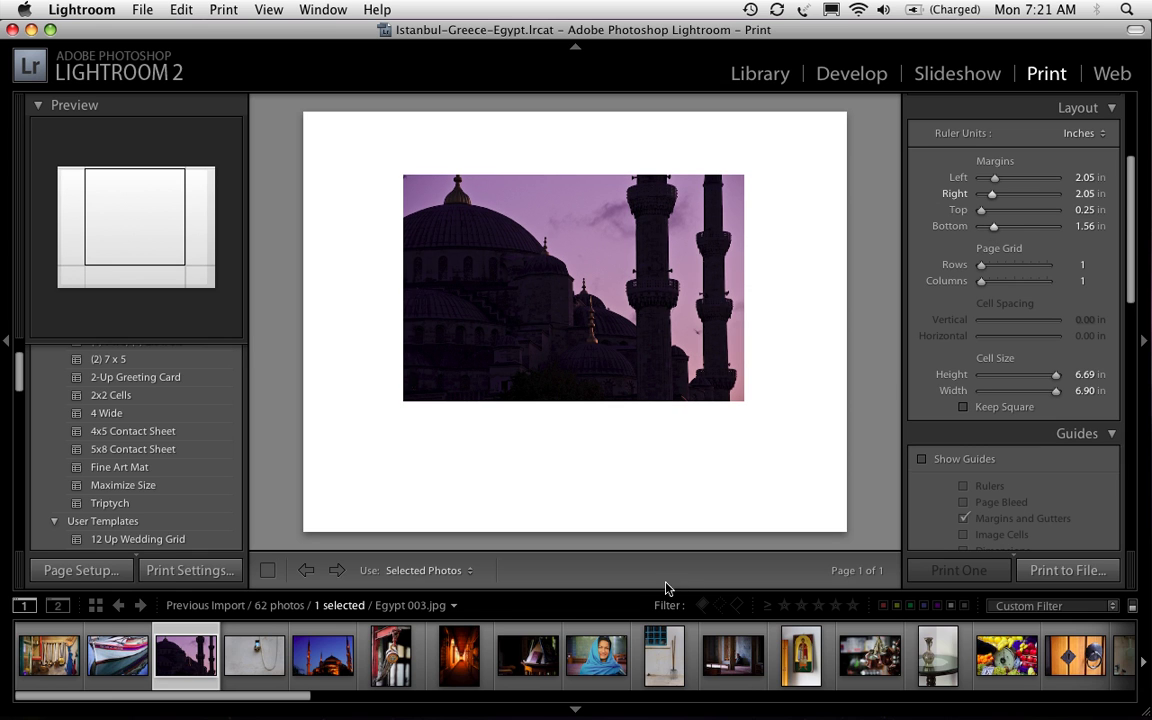
drag(296, 694, 496, 695)
Put the blue-sky building photo on the page, check iPhoto's book spread, then return to Lightroom.
click(480, 671)
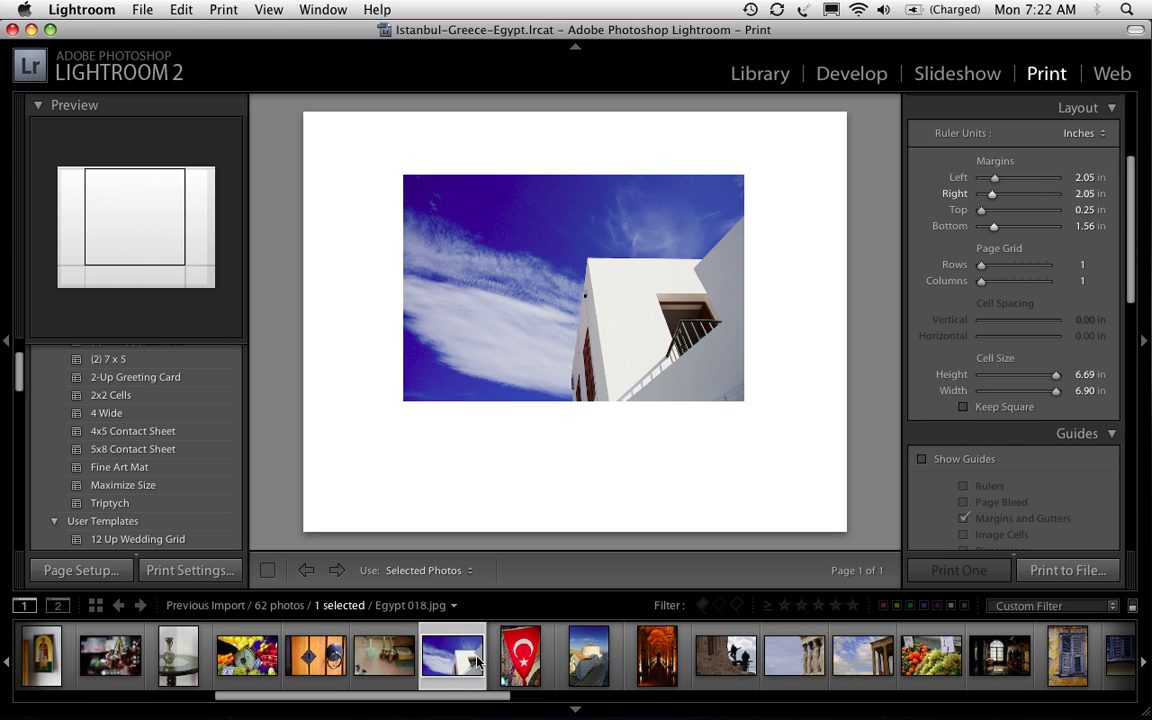
mouse_move(440, 705)
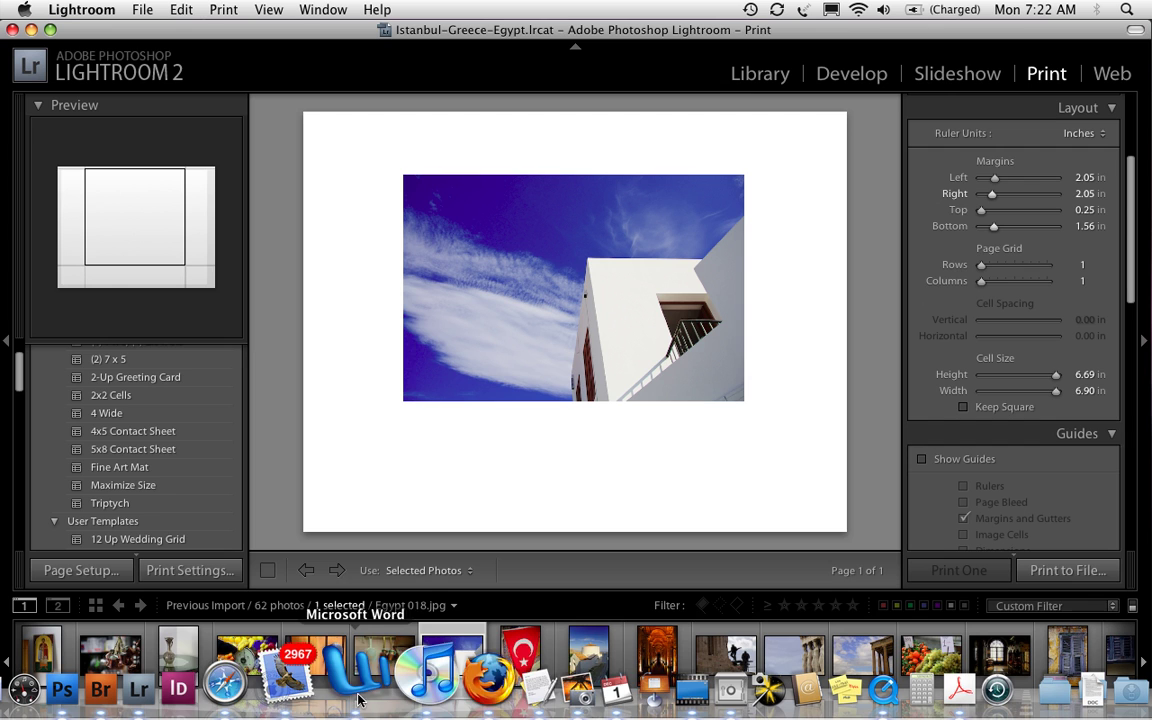
click(515, 678)
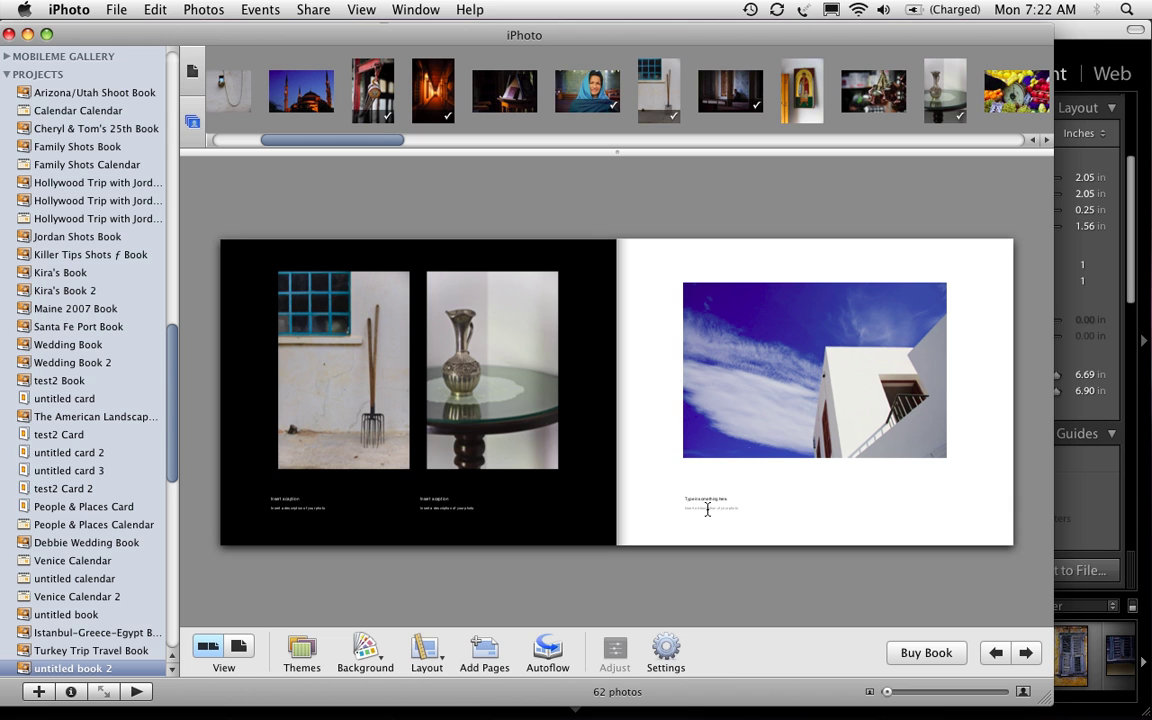
key(super+Tab)
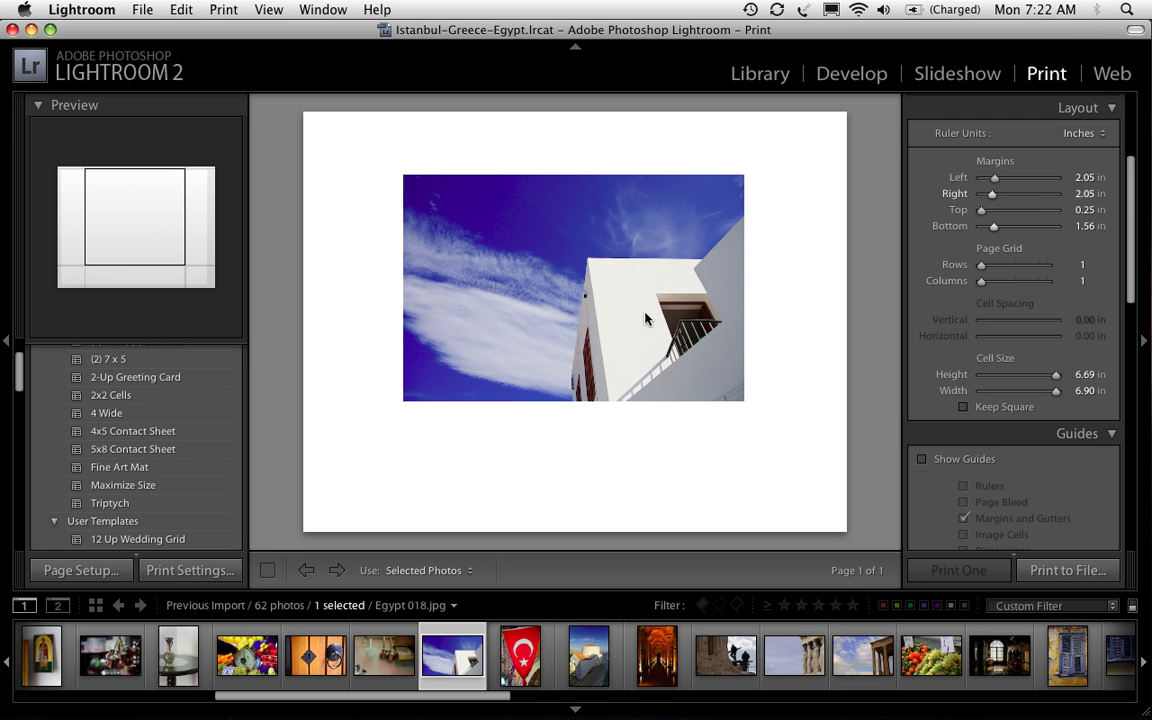
mouse_move(540, 700)
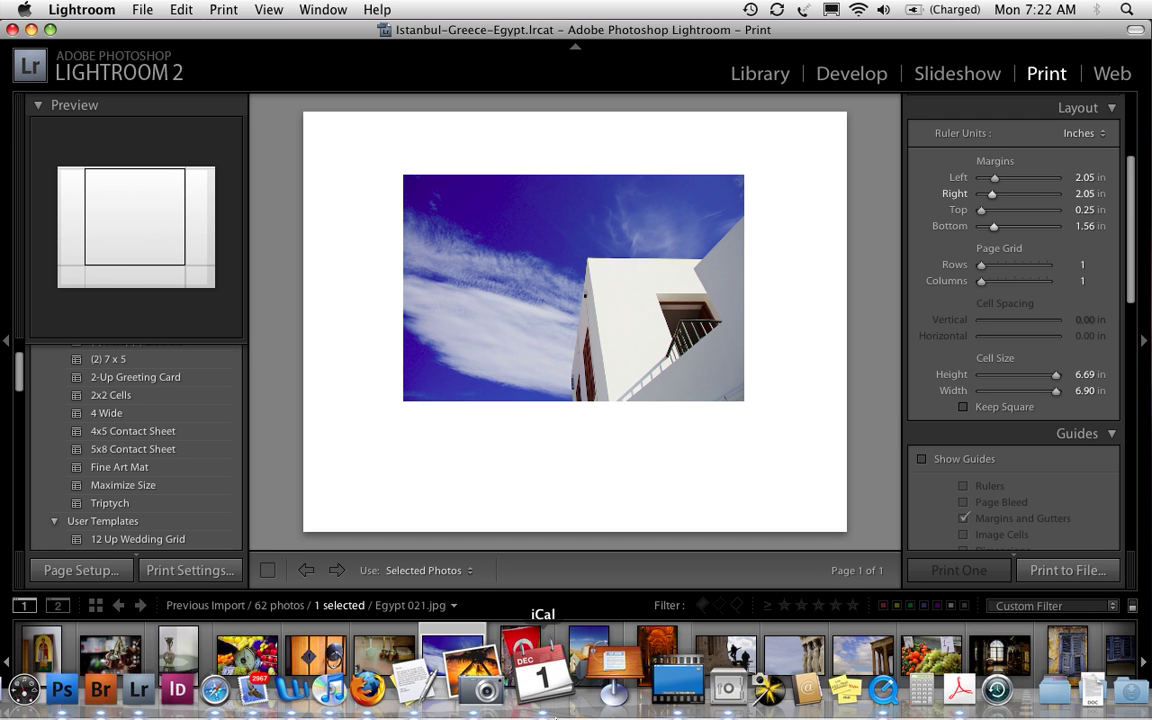
click(517, 680)
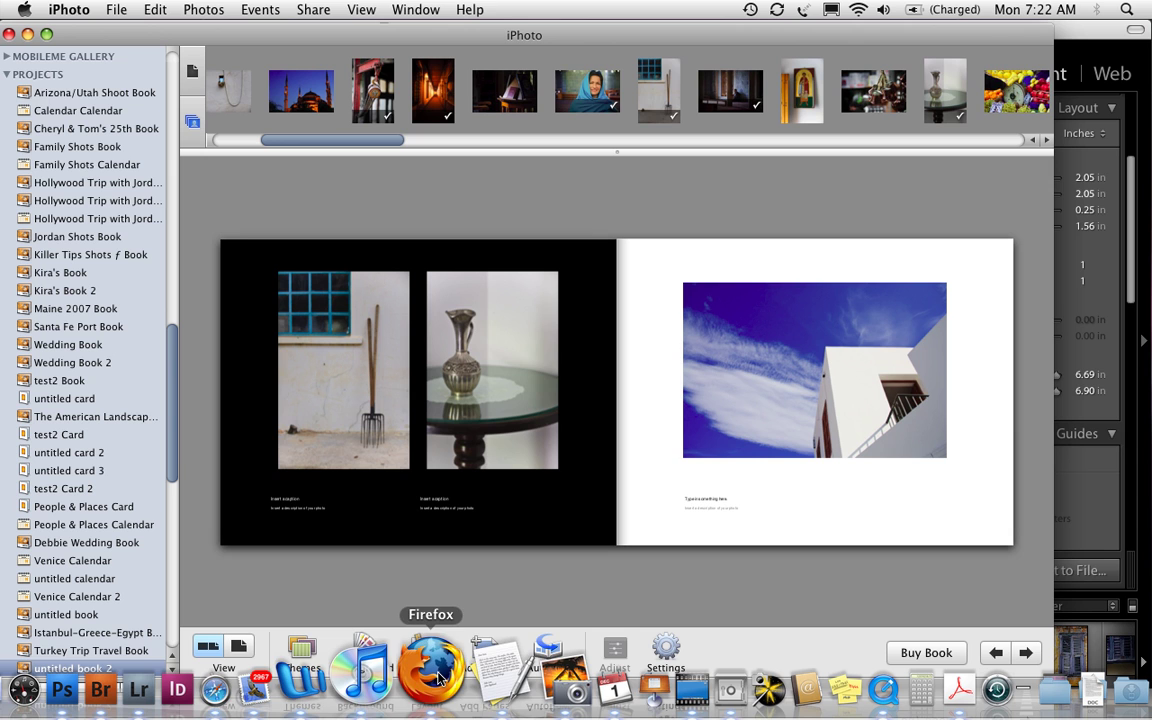
click(174, 680)
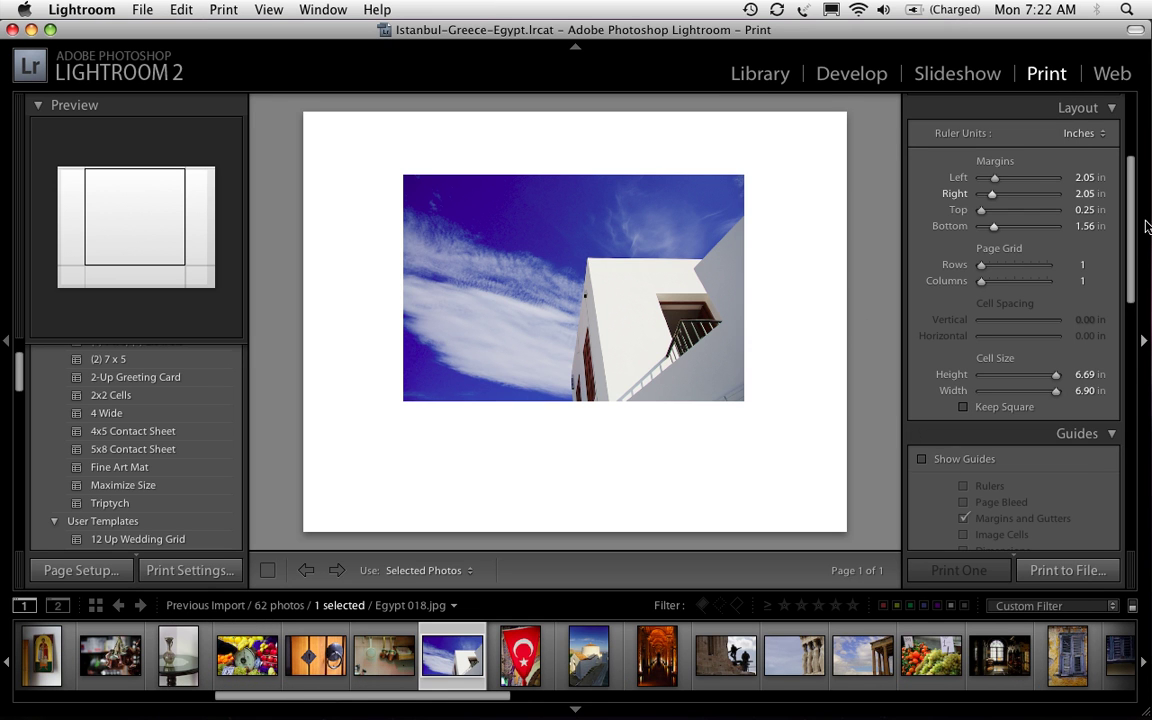
Try and remove the file name caption, then enable the 'The Island of Rhodes' identity plate.
drag(1130, 220, 1130, 413)
click(922, 298)
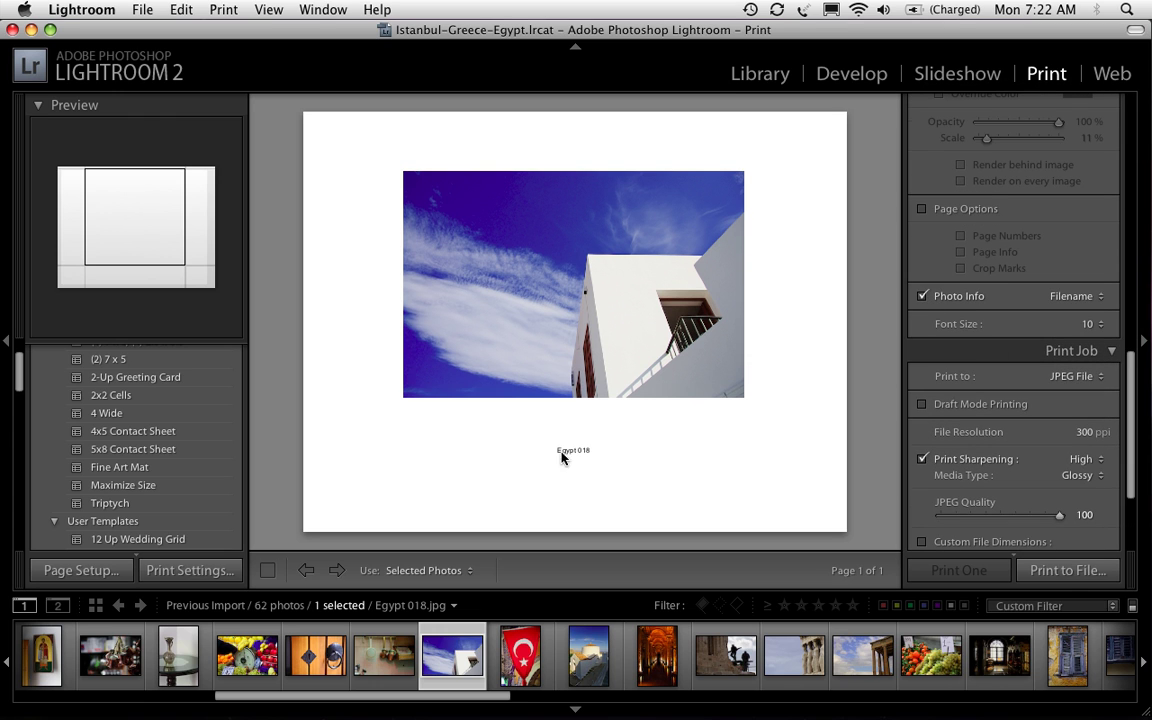
click(922, 296)
scroll(1031, 278, up, 6)
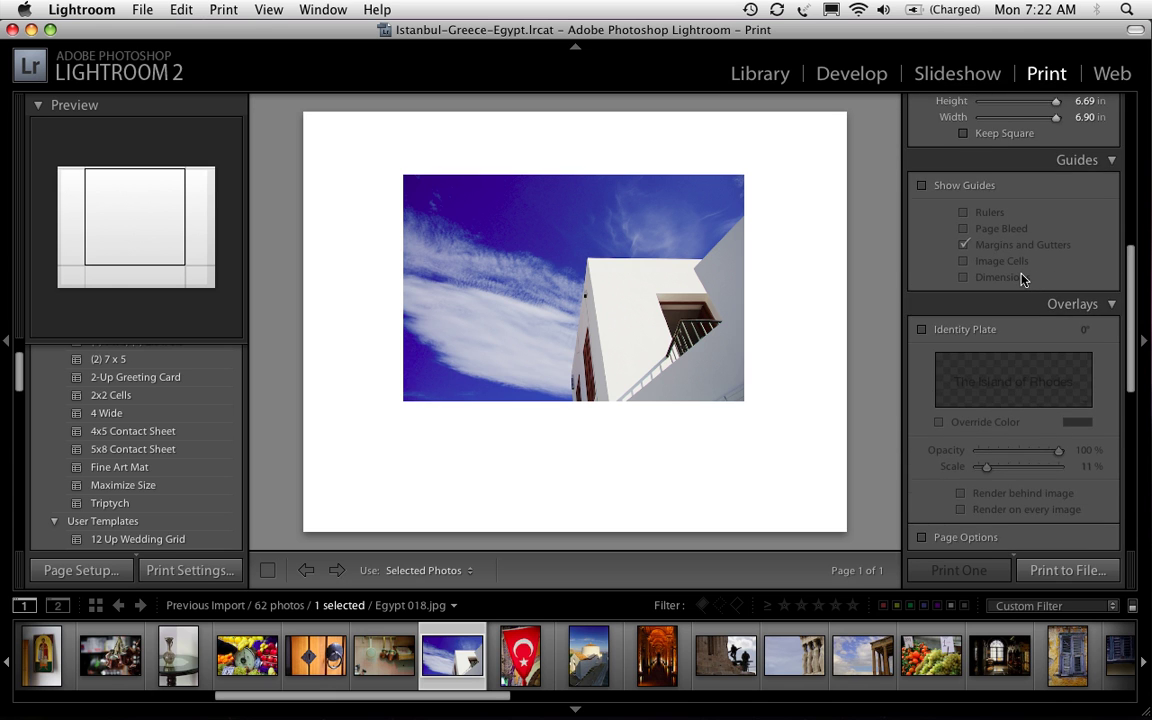
scroll(1021, 278, down, 3)
click(922, 233)
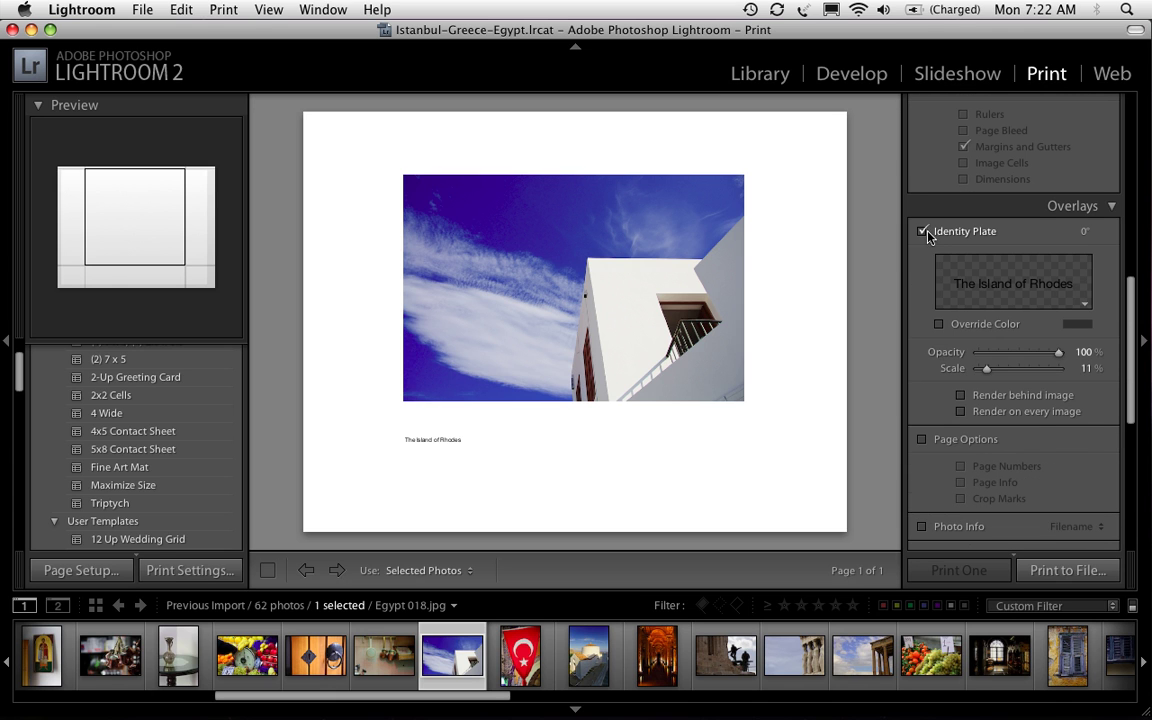
click(1085, 303)
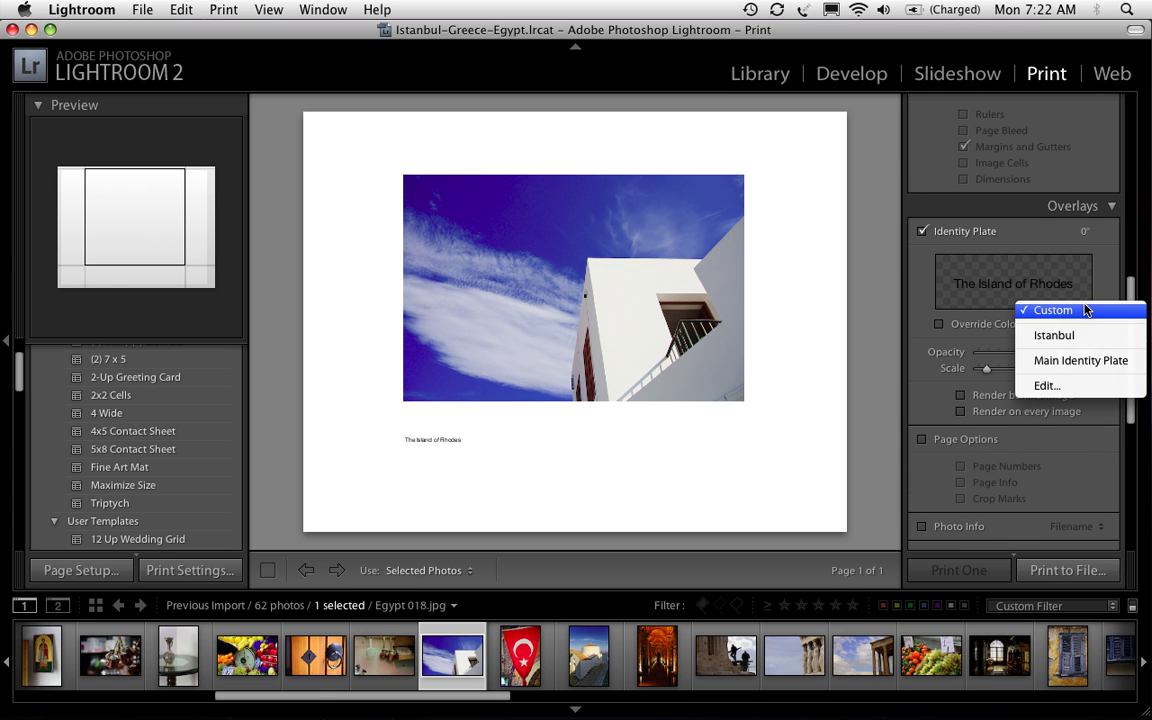
Edit the identity plate text to 'The Town of Lindos' in black Helvetica Neue.
click(1079, 389)
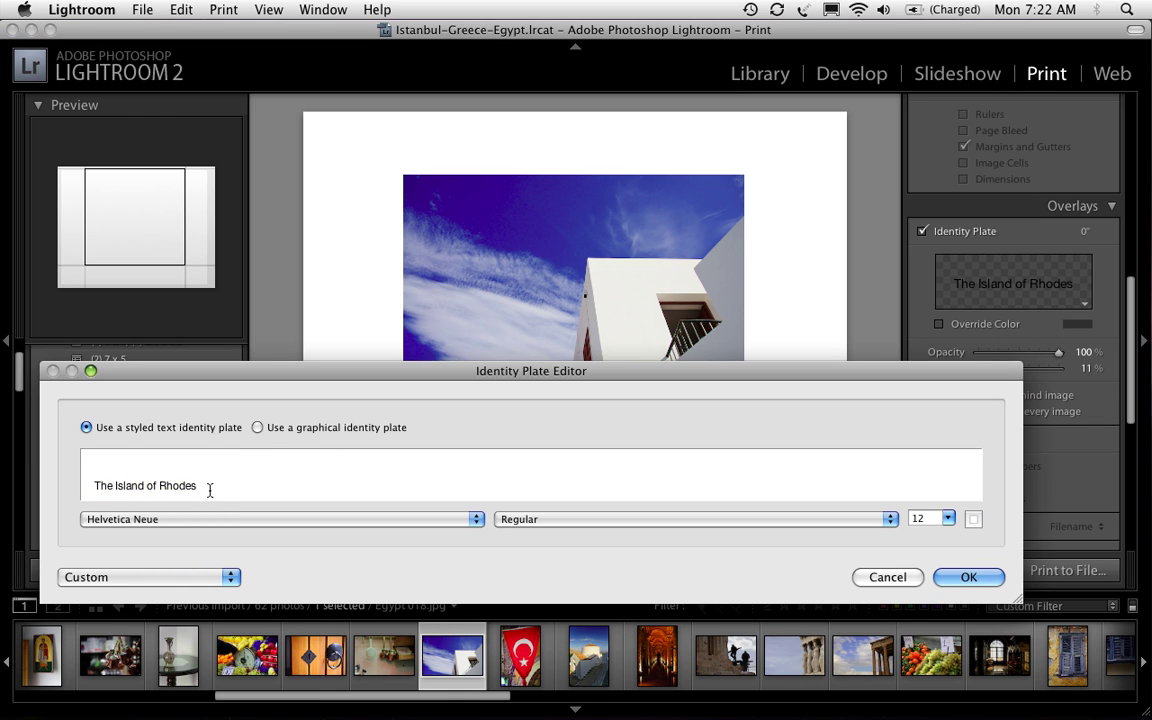
drag(208, 488, 72, 478)
text(The Town of Lo)
key(BackSpace)
text(indos)
click(973, 519)
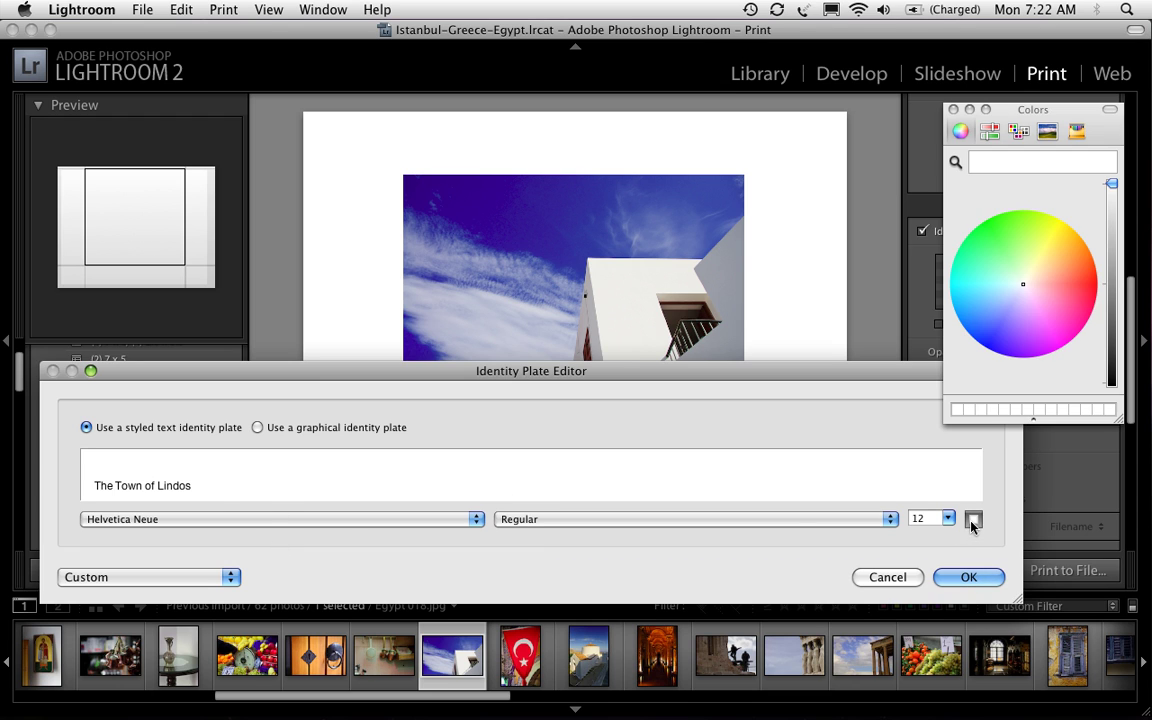
drag(1112, 187, 1112, 382)
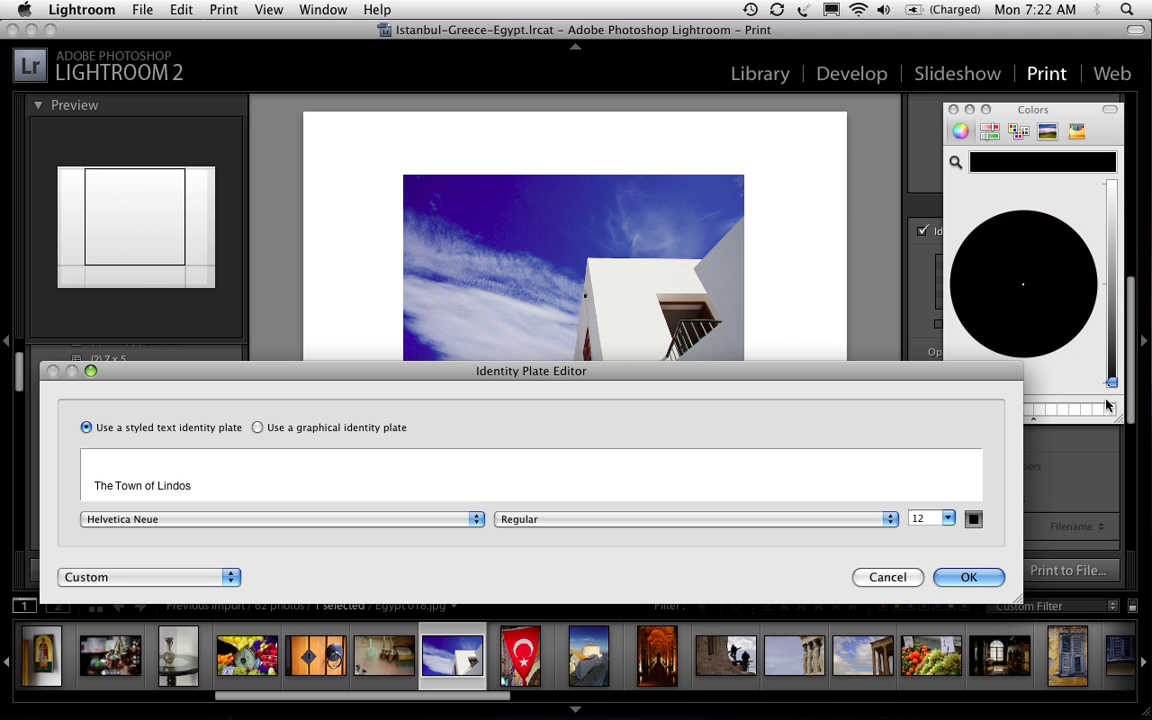
click(230, 519)
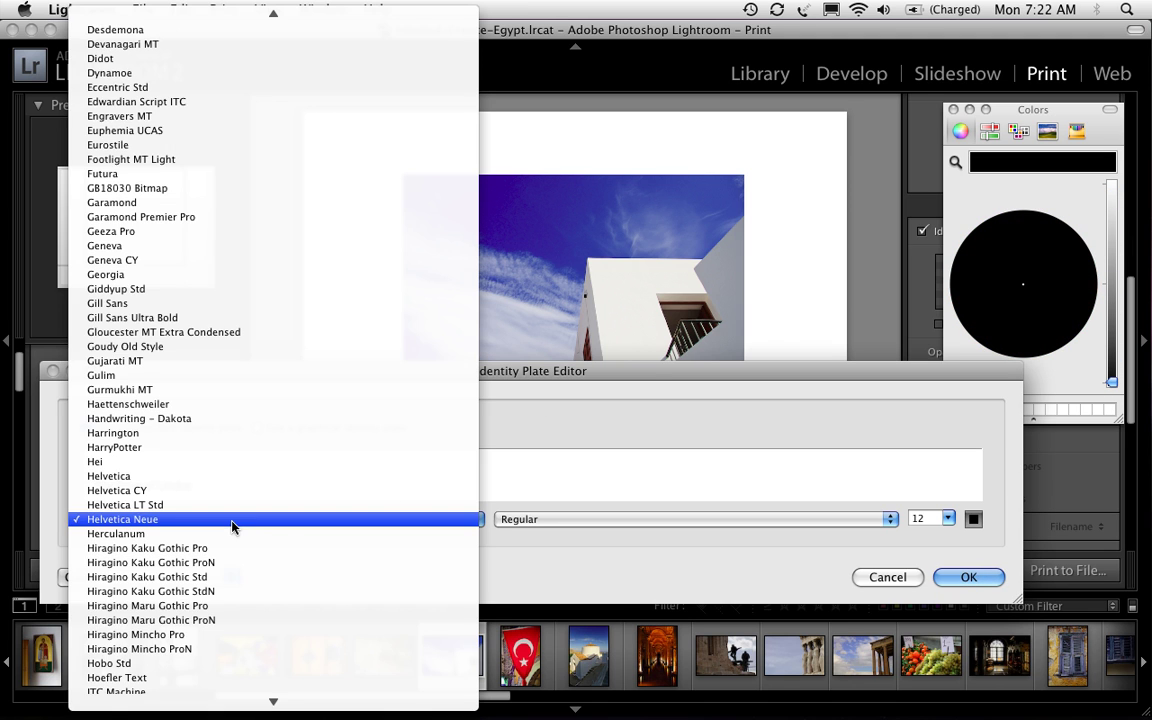
click(789, 483)
click(1000, 585)
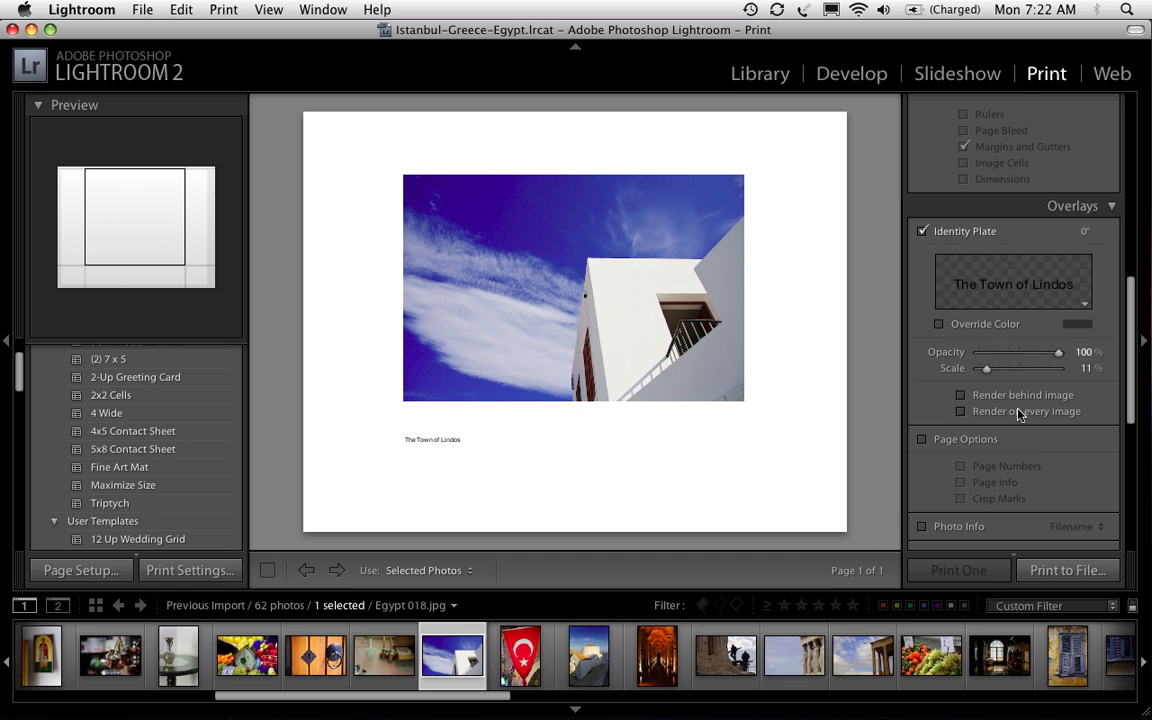
Set the Lindos caption scale to 10% and drag it under the photo's lower-left corner.
drag(987, 369, 991, 369)
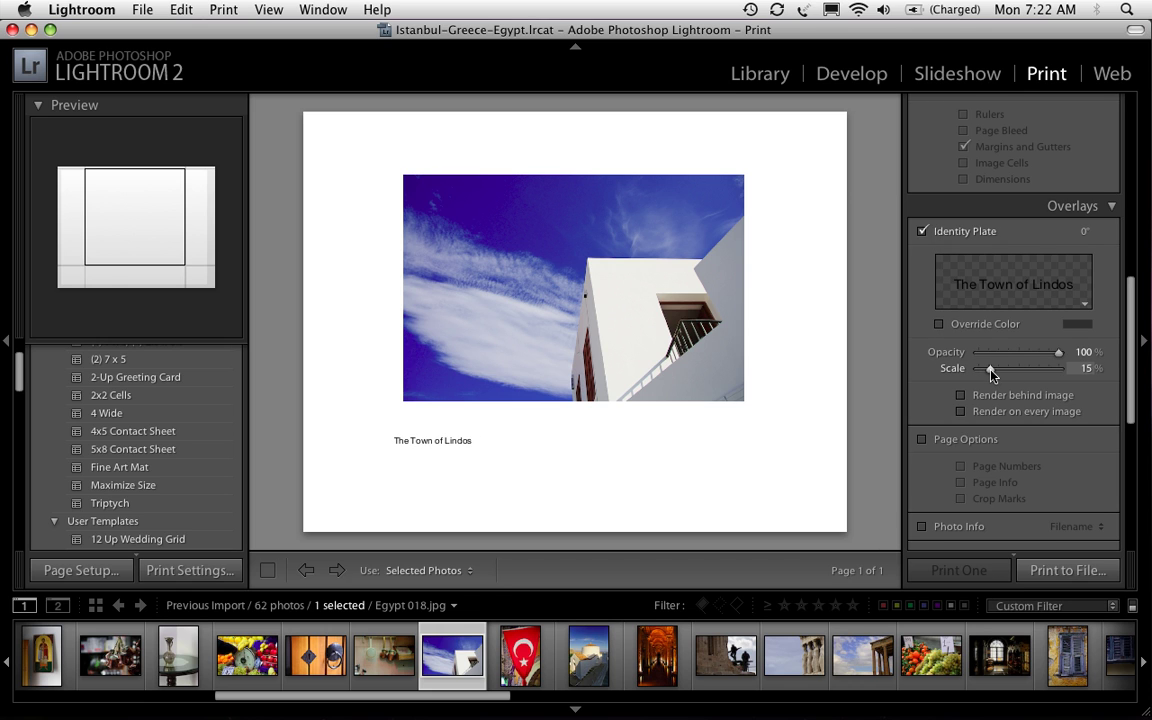
drag(450, 442, 466, 442)
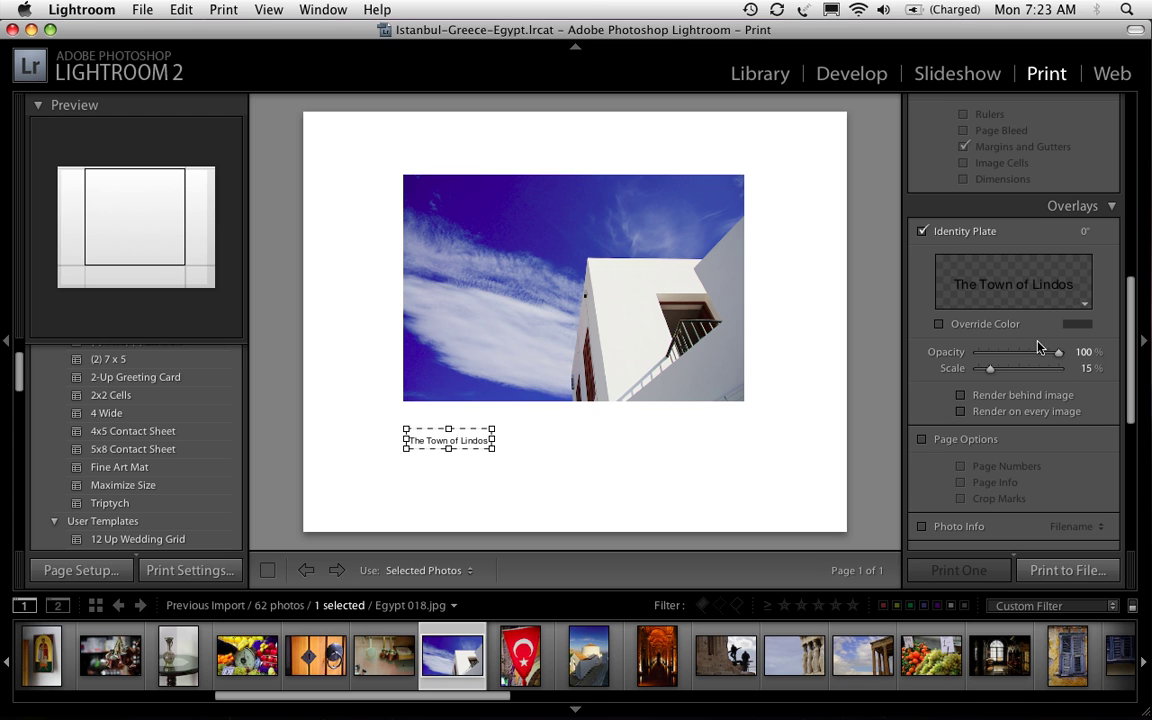
drag(989, 371, 985, 369)
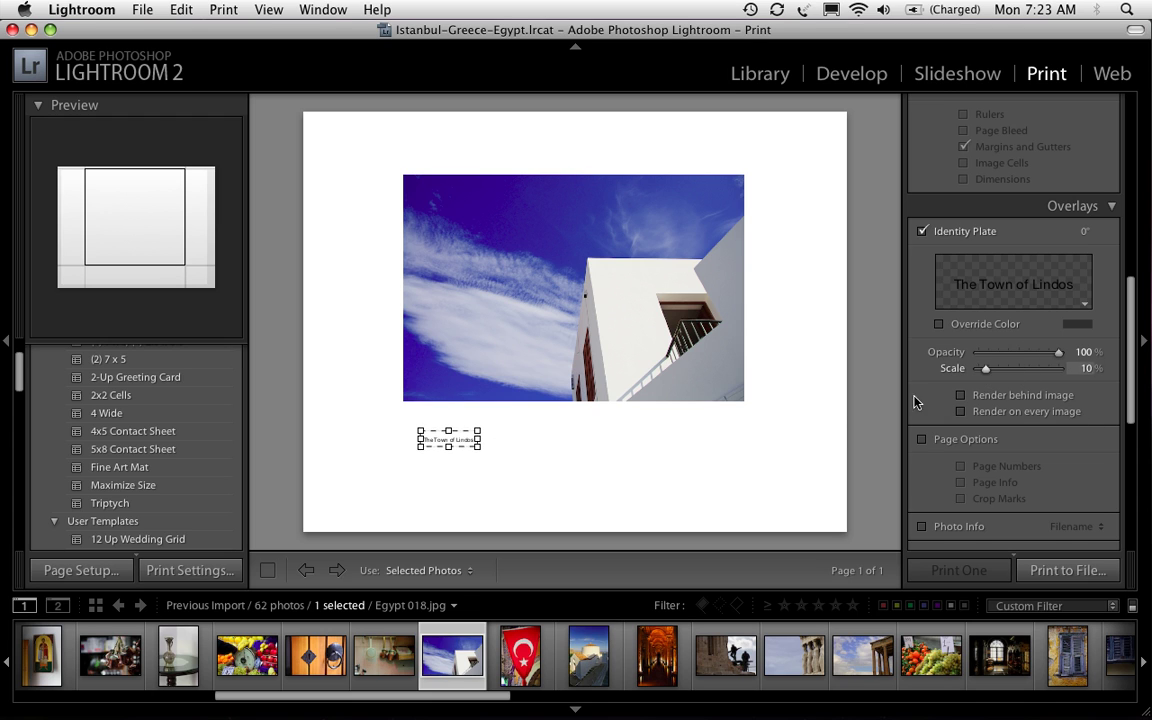
drag(466, 446, 452, 430)
click(601, 472)
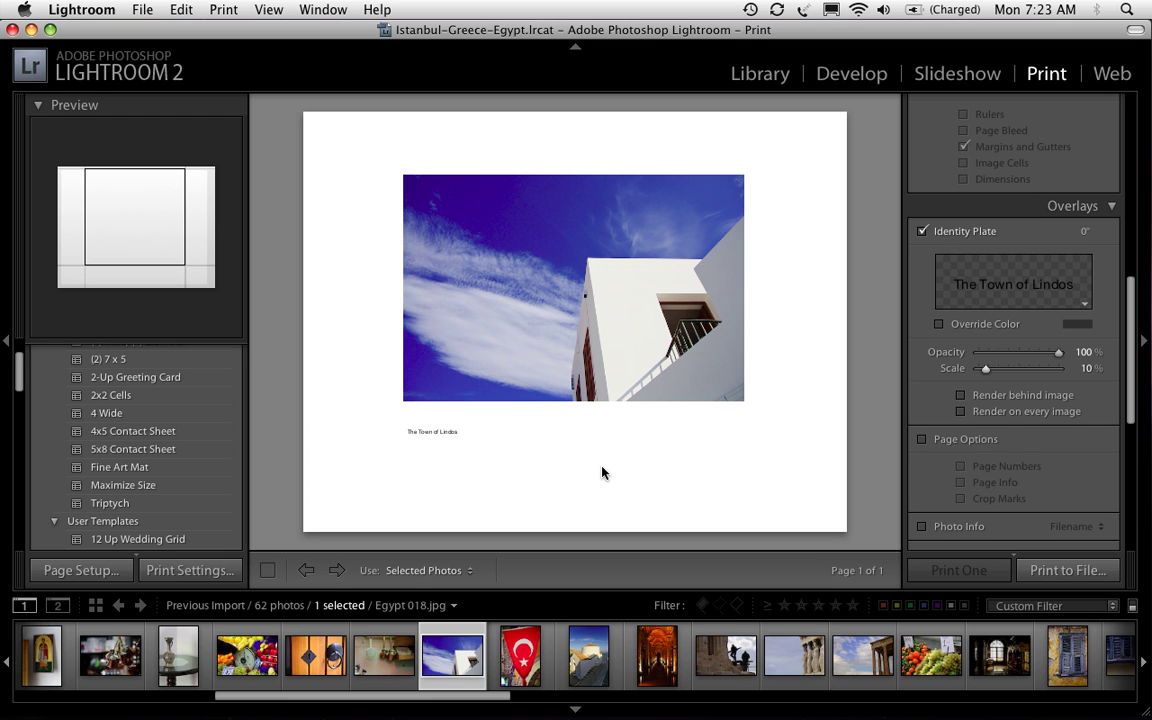
Select the vase photo Egypt 020.jpg and add a second photo, making a two-page job.
click(178, 655)
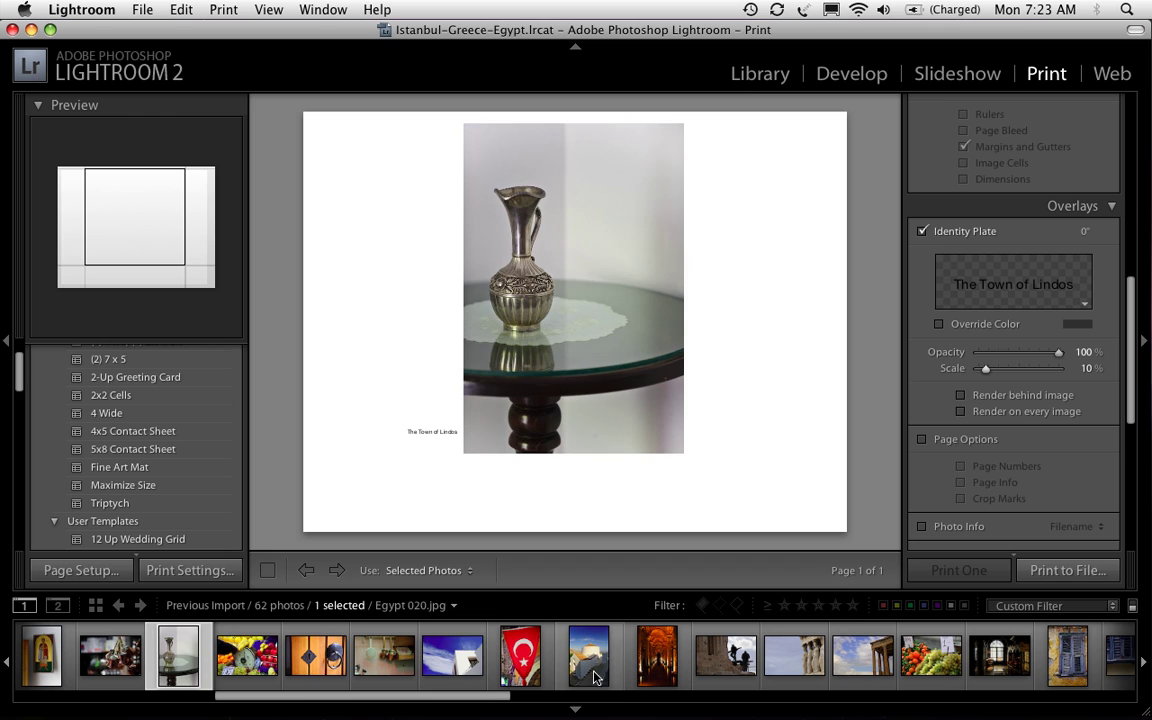
super+click(596, 668)
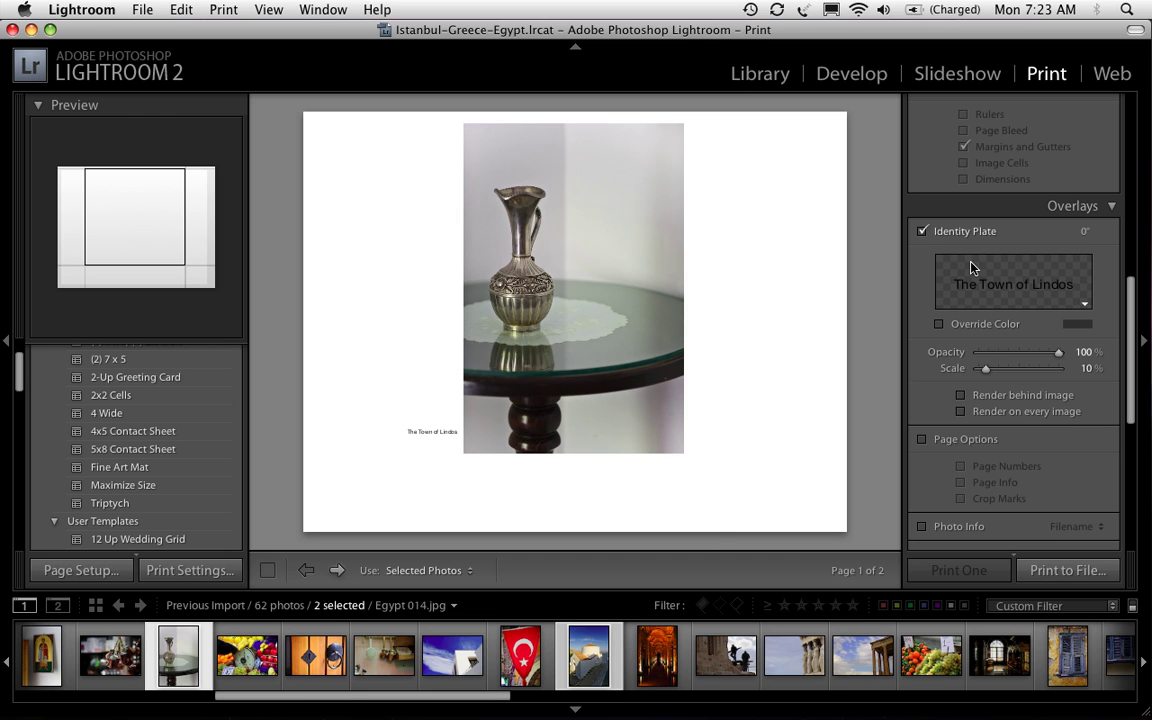
Hide the identity plate and set the page grid to 2 columns with 0.46 in spacing.
click(922, 233)
drag(1133, 355, 1133, 216)
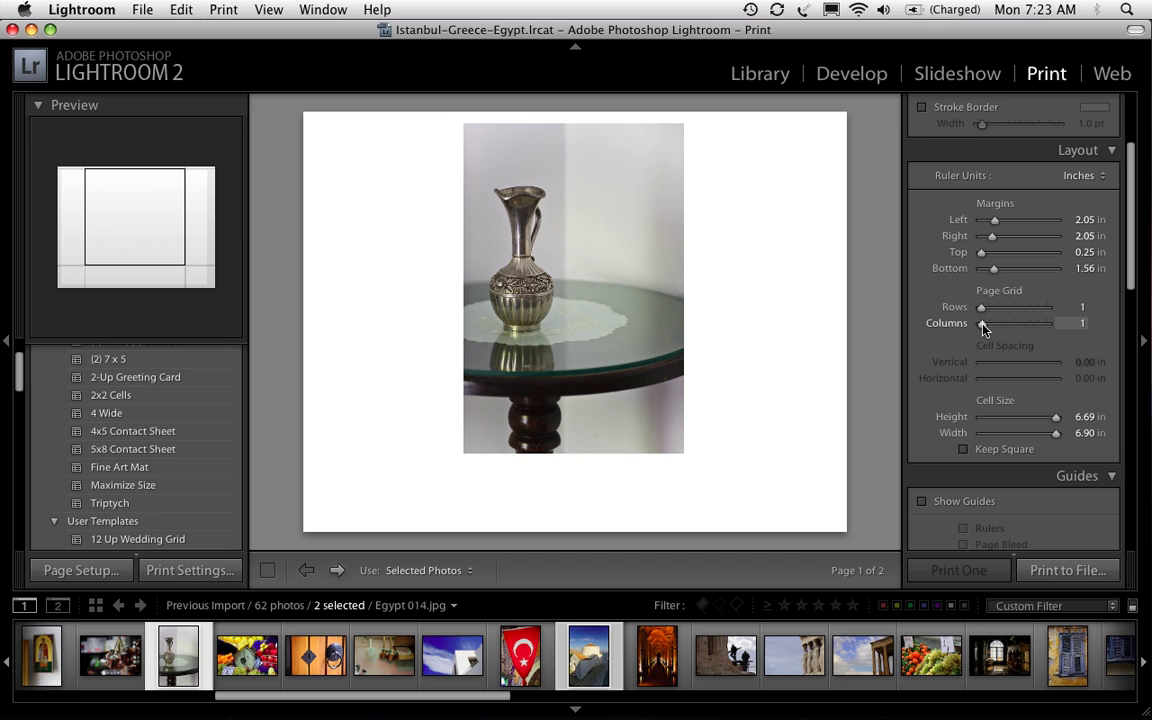
drag(982, 324, 985, 325)
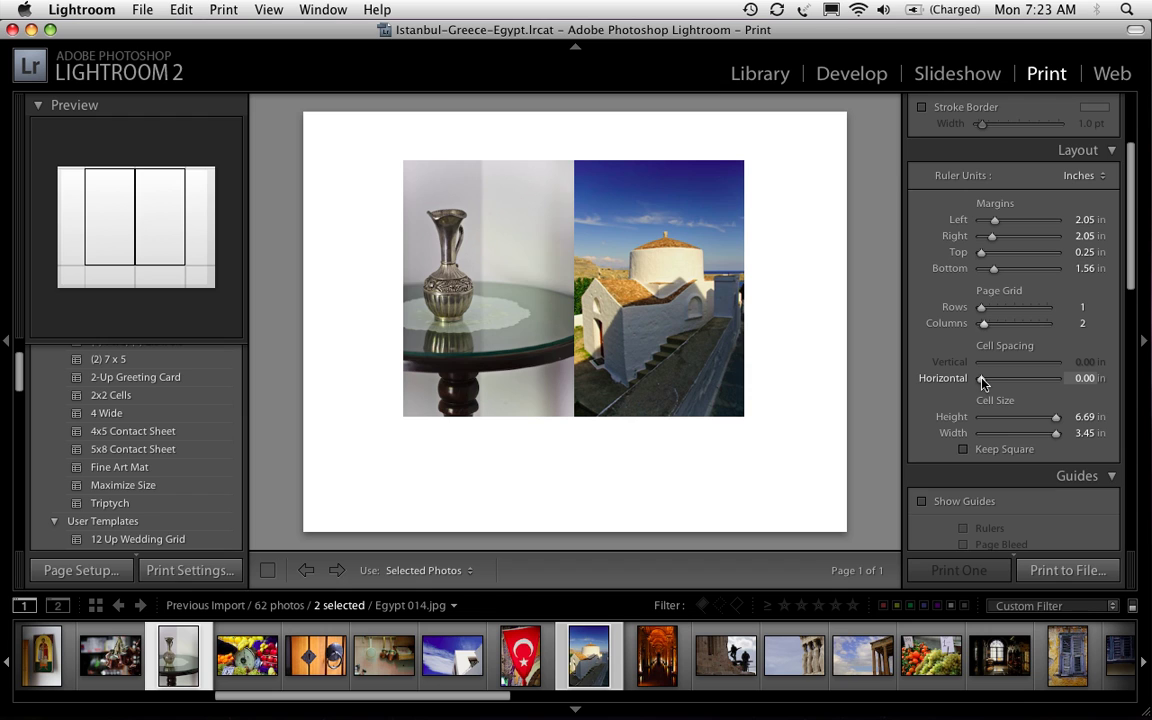
drag(981, 381, 987, 384)
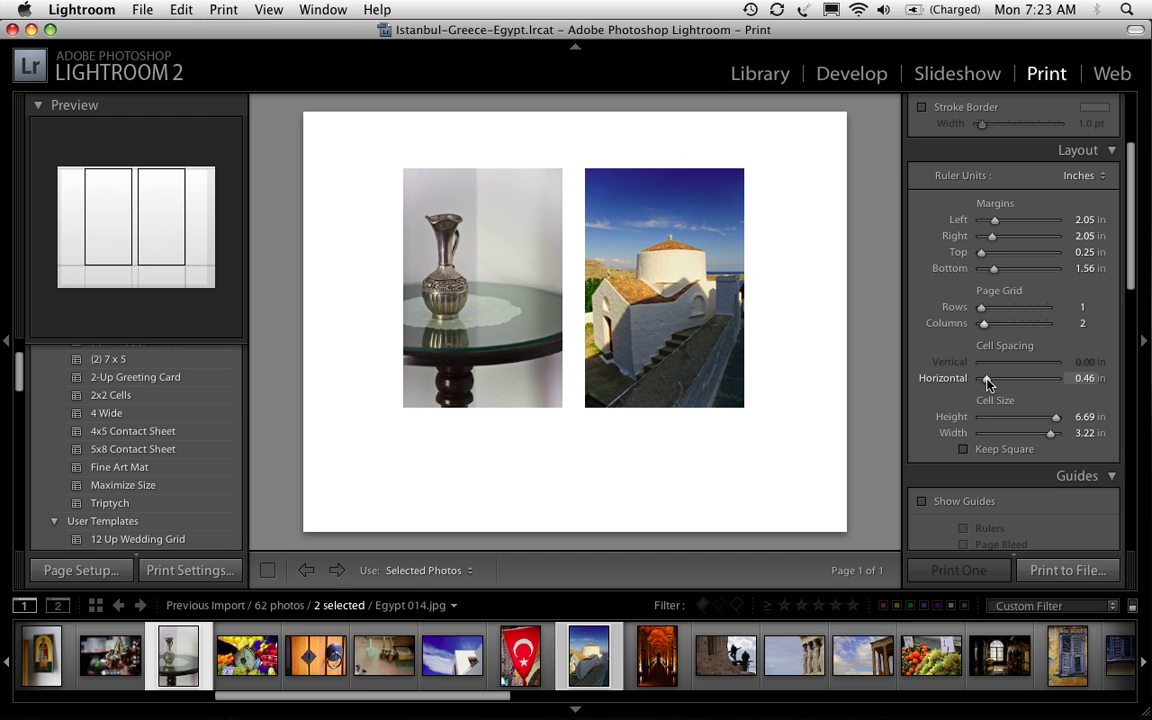
Select the Turkish flag and cistern photos so they sit side by side on the page.
click(522, 658)
super+click(590, 658)
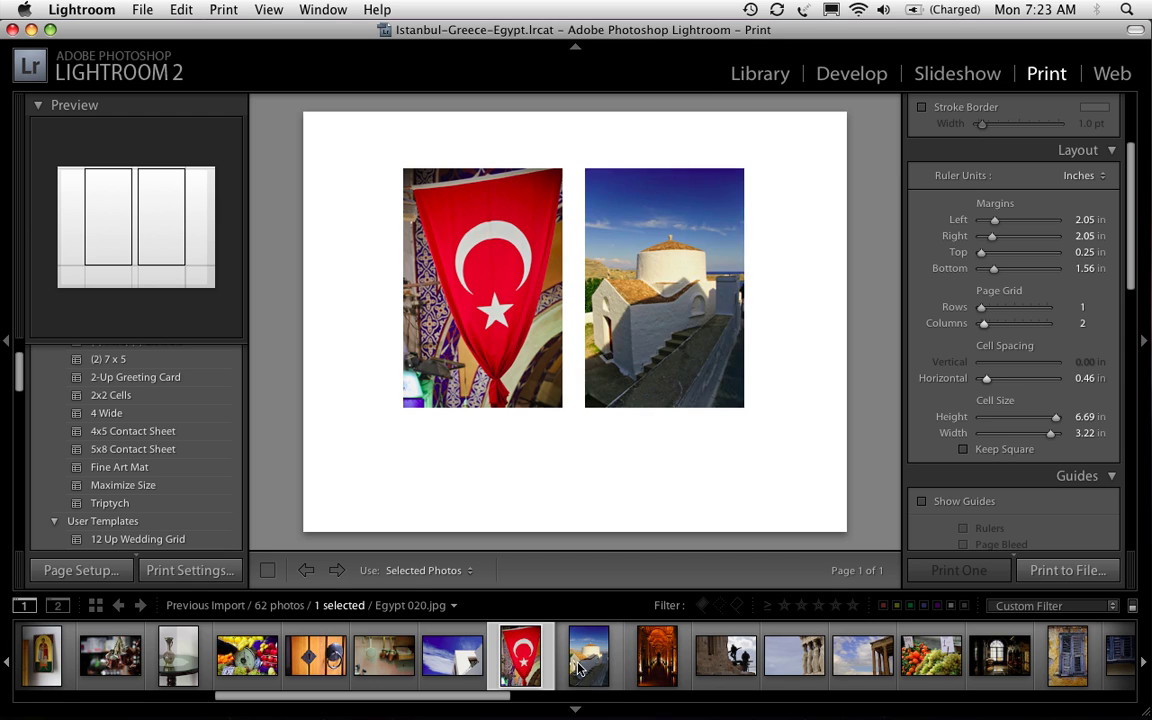
super+click(590, 658)
super+click(653, 668)
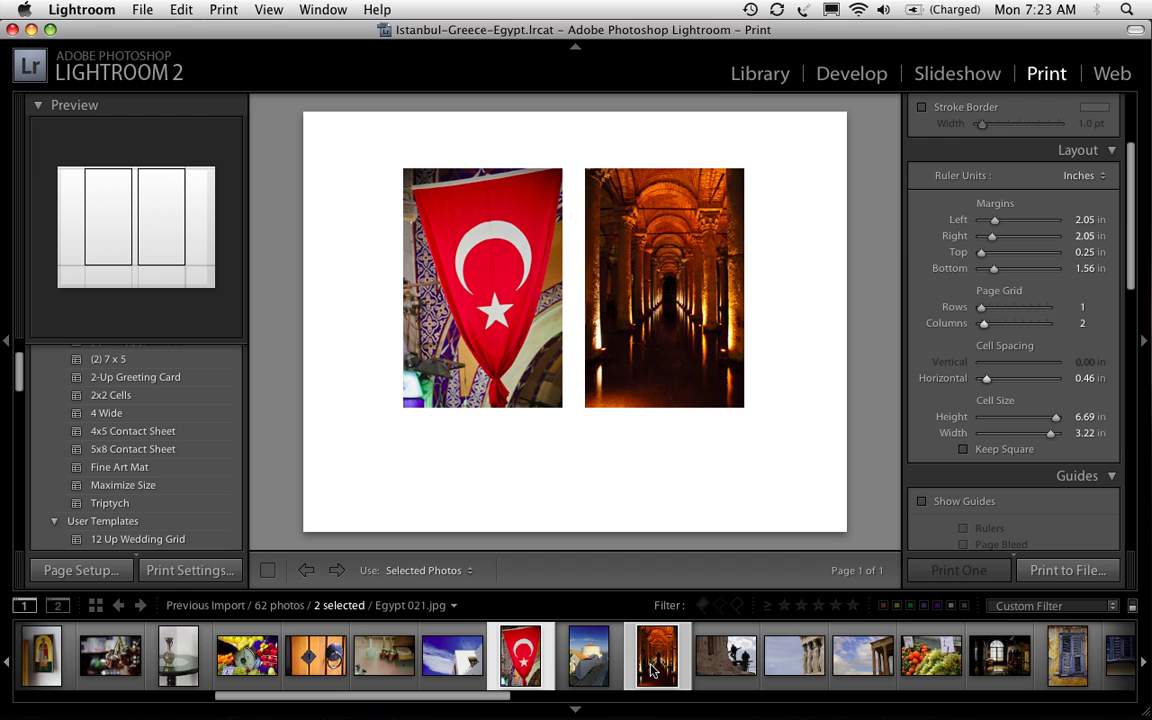
drag(1130, 185, 1130, 330)
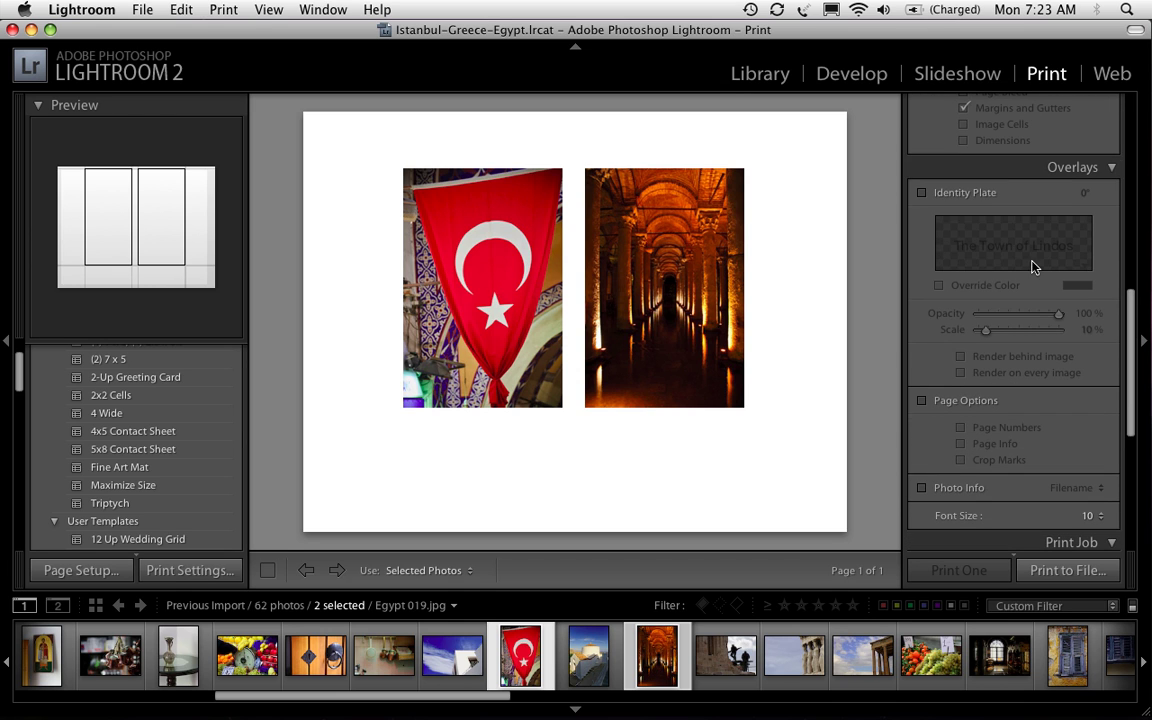
click(922, 192)
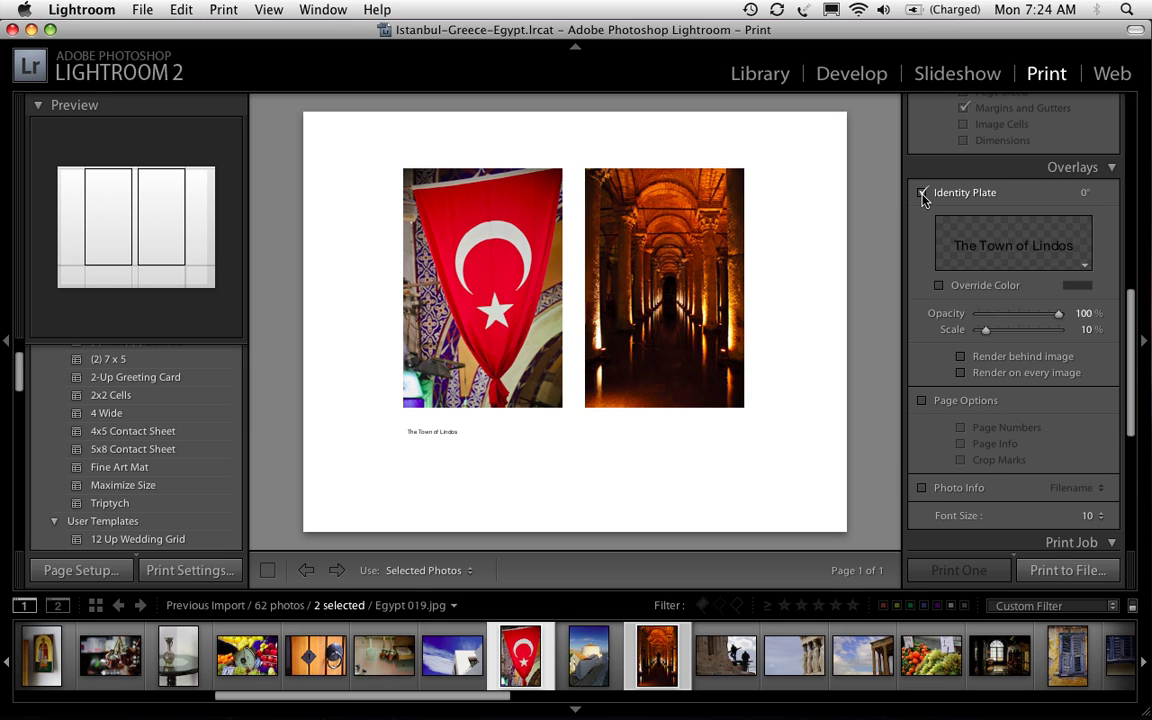
click(922, 193)
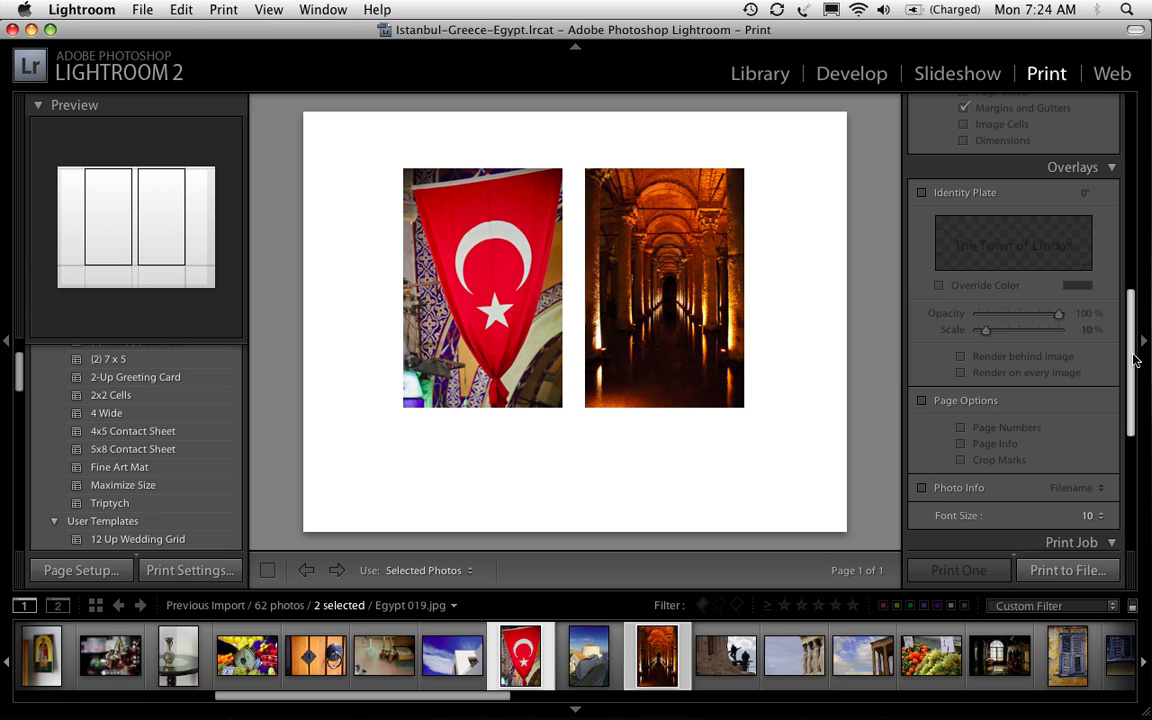
drag(1134, 360, 1133, 503)
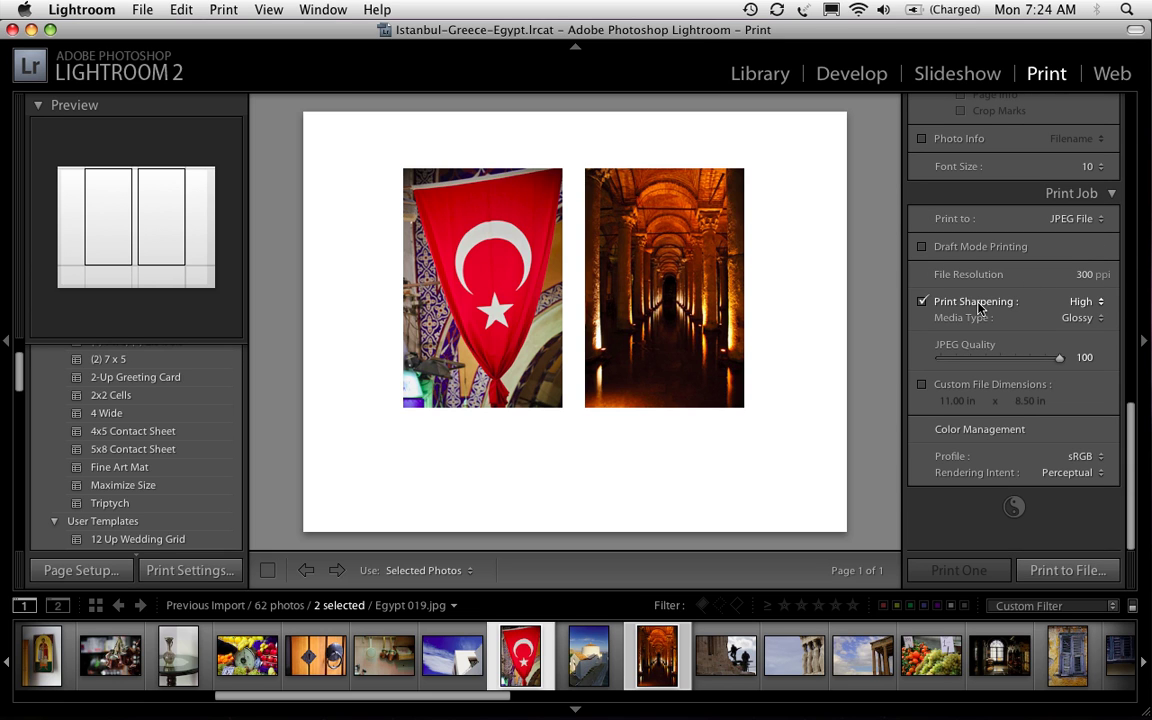
Print the page to a JPEG file named 'Page 2' on the Desktop.
click(1055, 571)
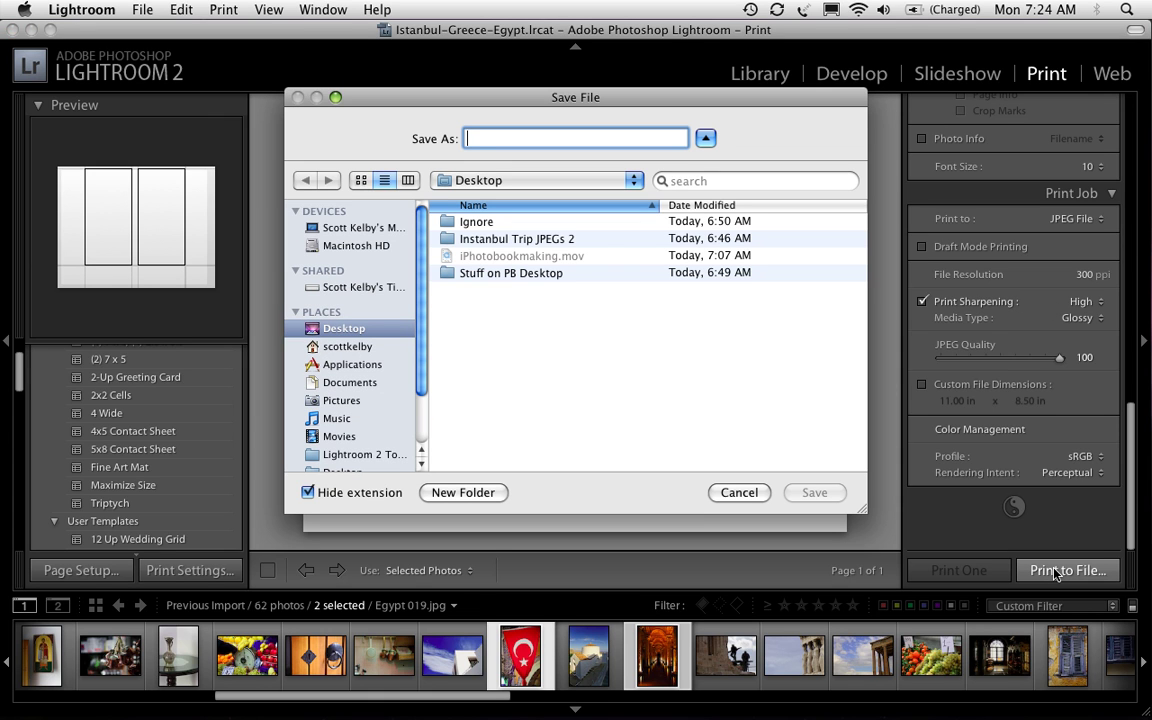
text(Pag3)
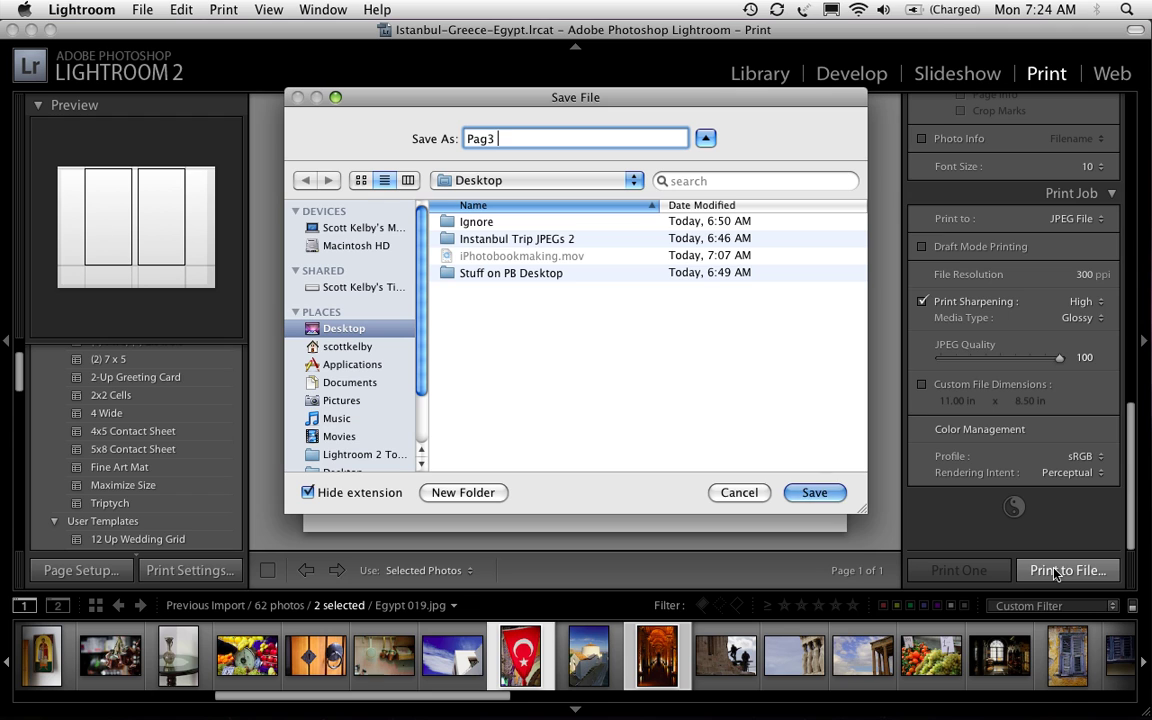
key(BackSpace)
key(BackSpace)
text(e 2)
key(Return)
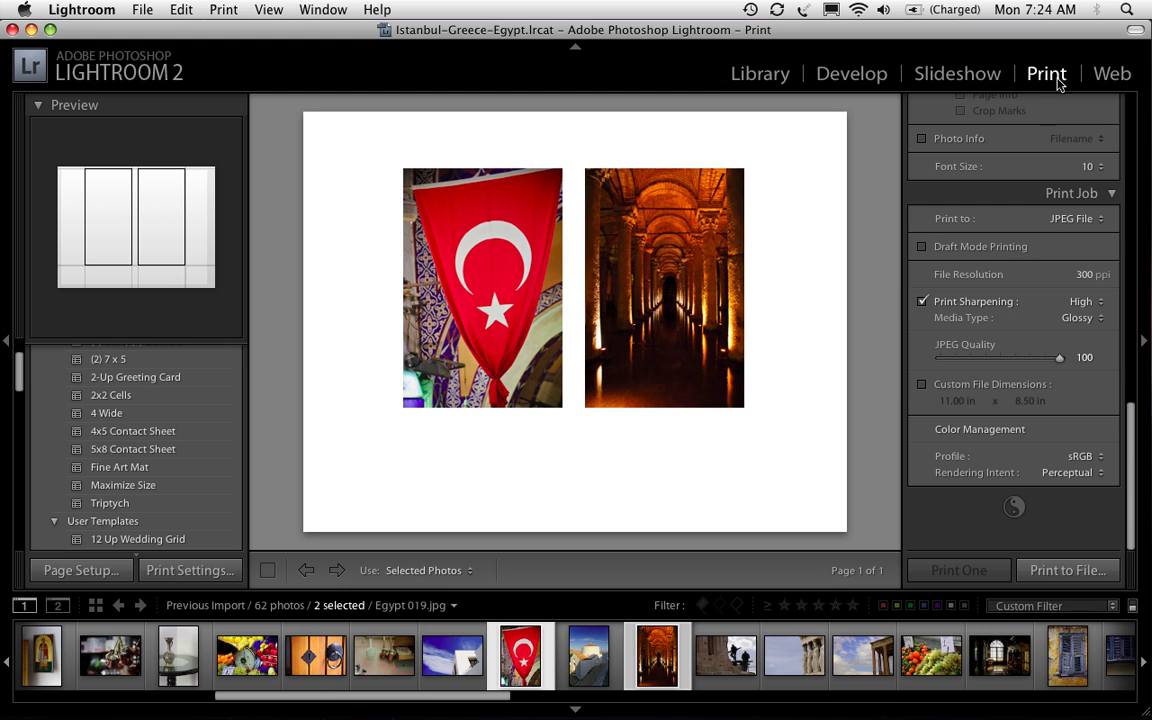
drag(1075, 36, 906, 131)
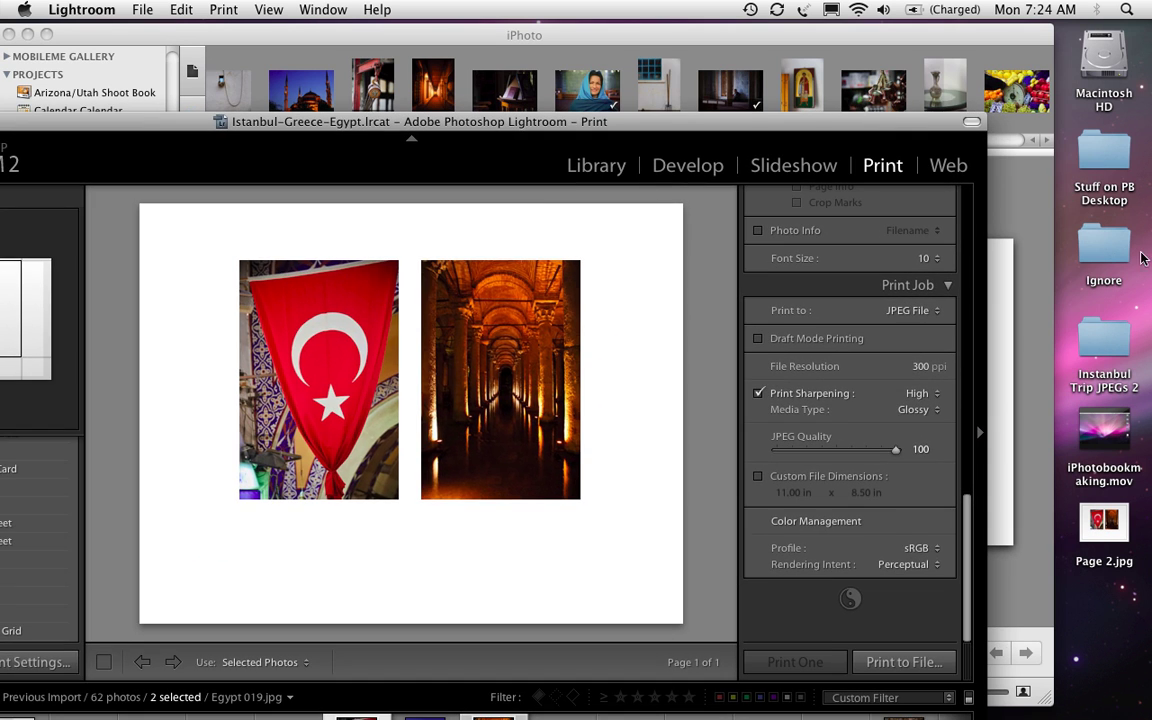
Hide other applications and open the exported Page 2.jpg from the desktop in Photoshop.
click(1067, 217)
key(super+alt+h)
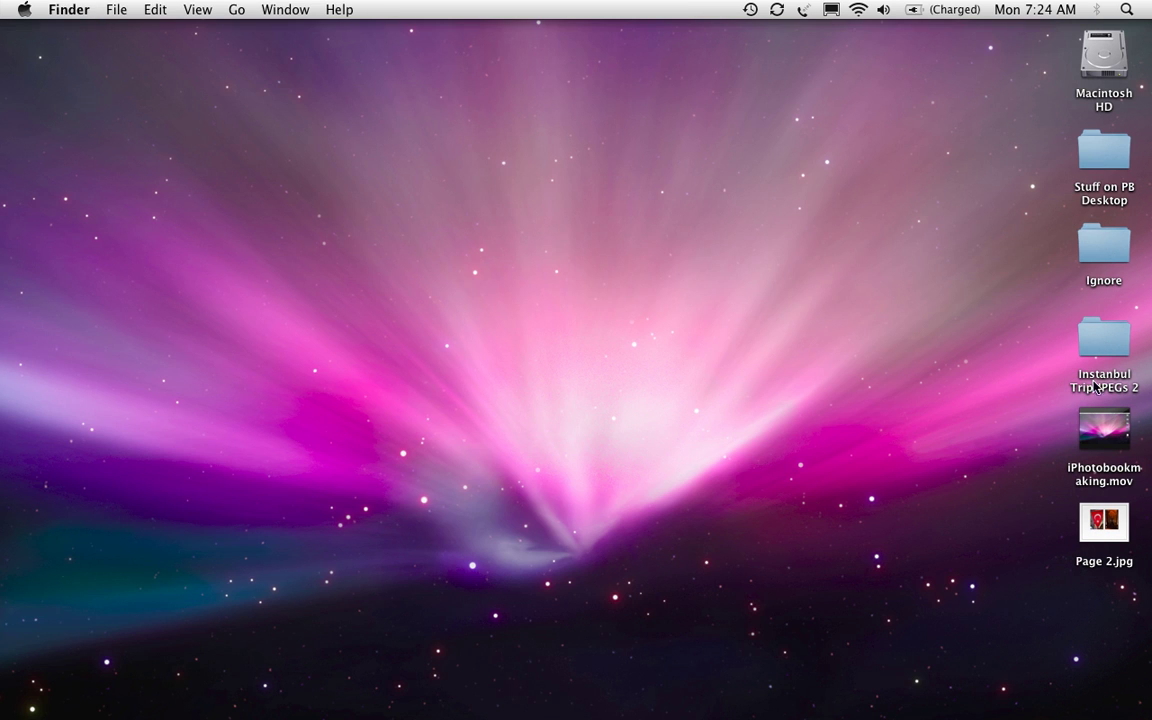
click(1104, 533)
double_click(1104, 533)
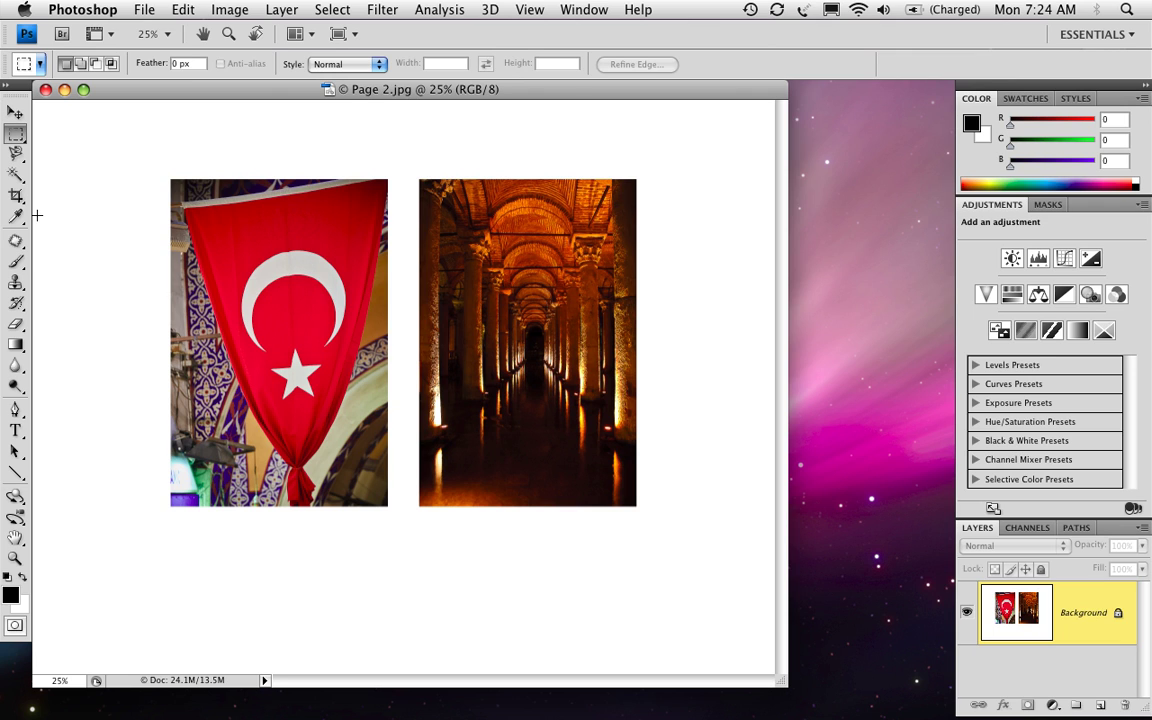
Magic Wand-select the white background, fill it with black foreground colour, deselect and save.
click(17, 175)
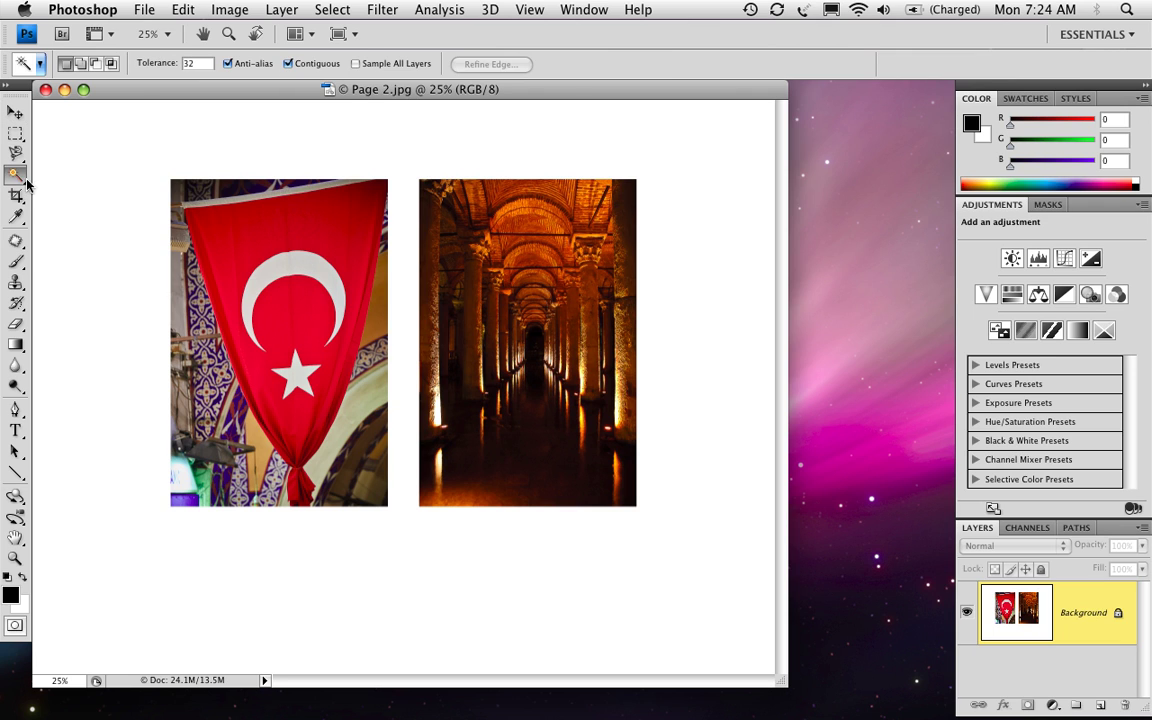
click(66, 219)
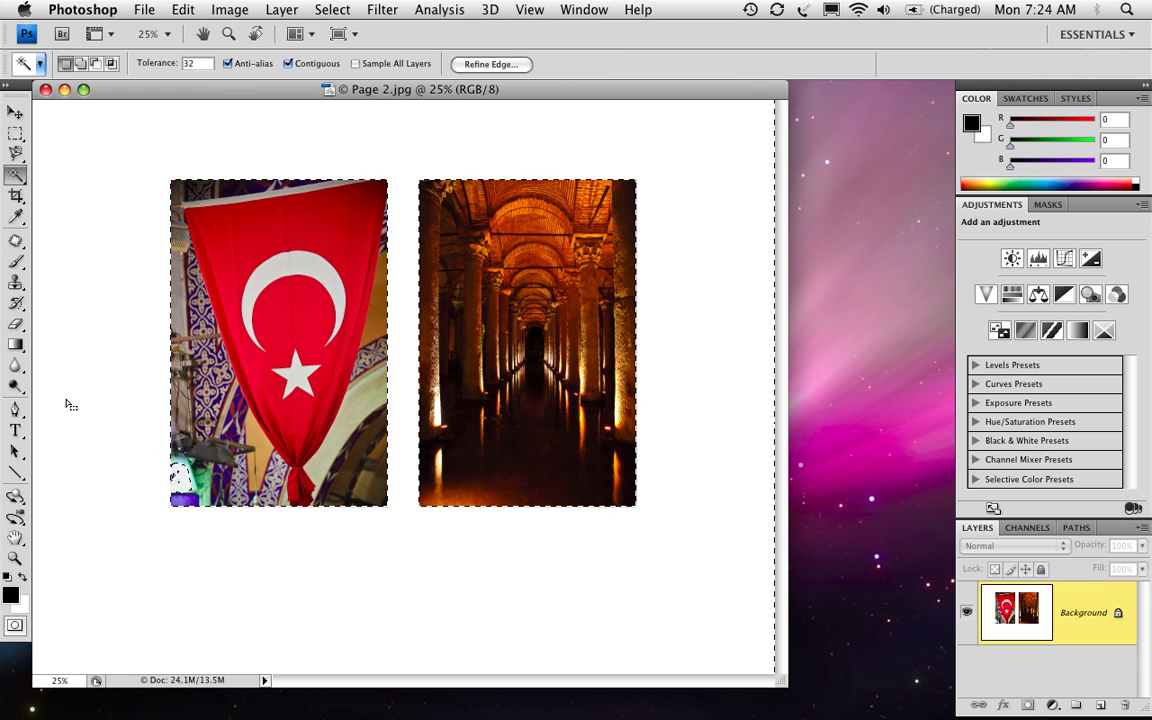
click(183, 9)
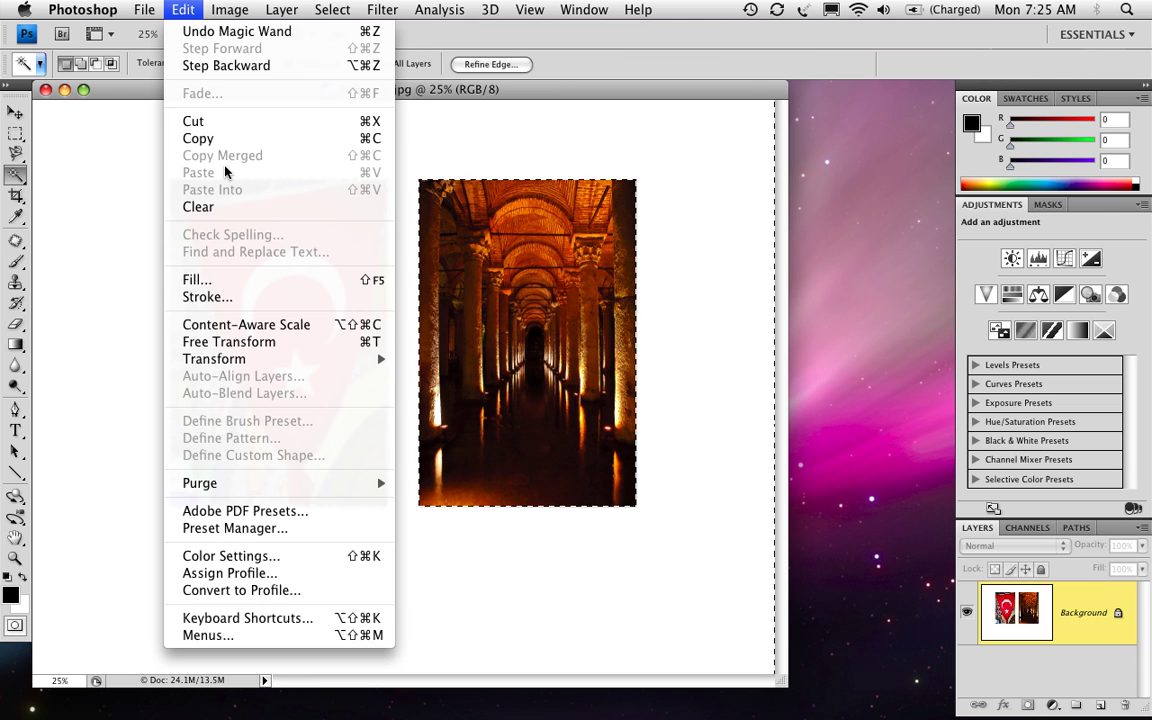
click(254, 284)
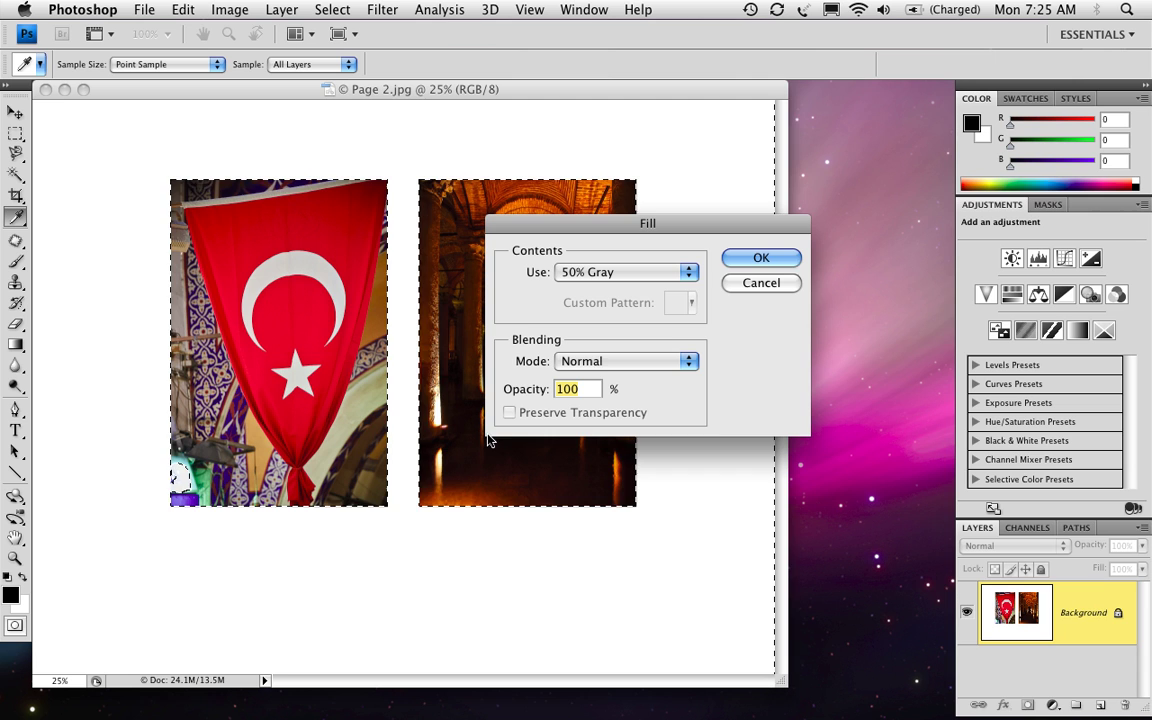
click(611, 280)
click(550, 158)
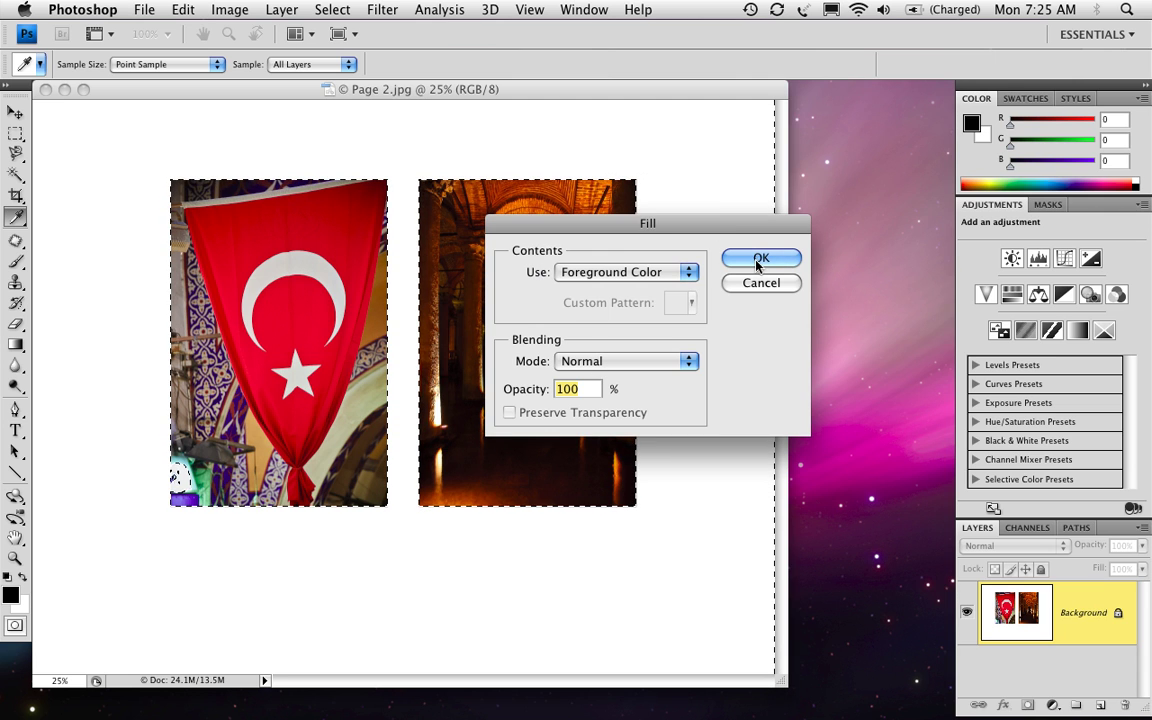
click(780, 262)
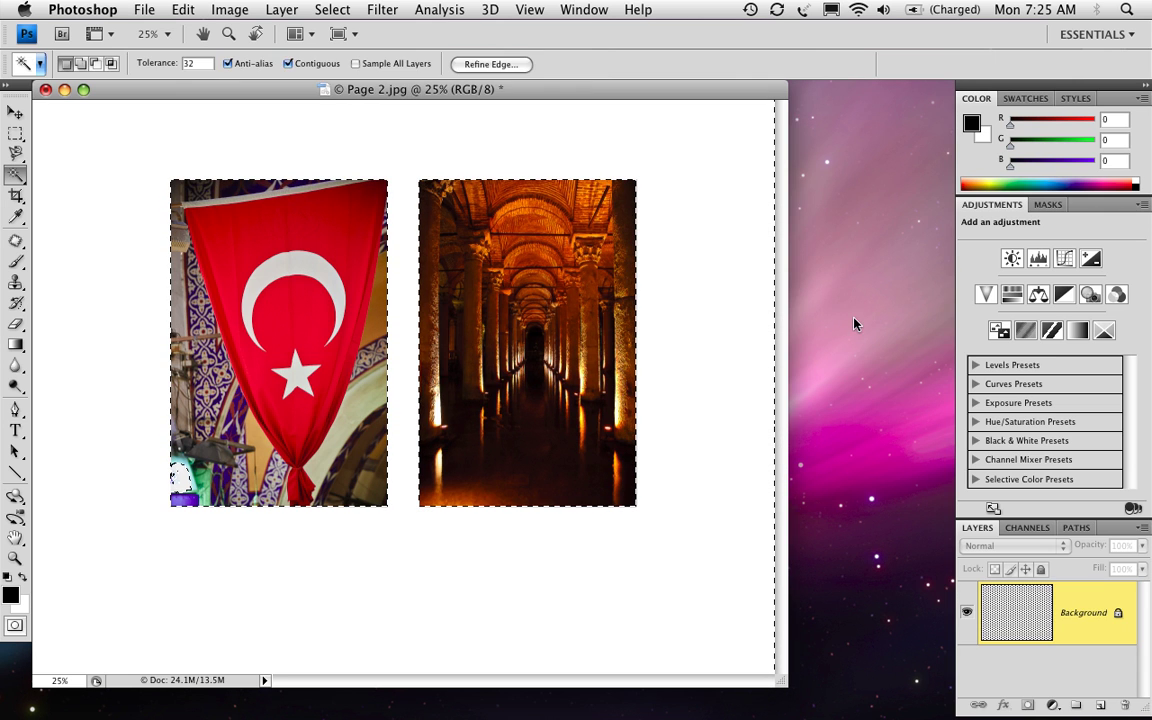
key(super+d)
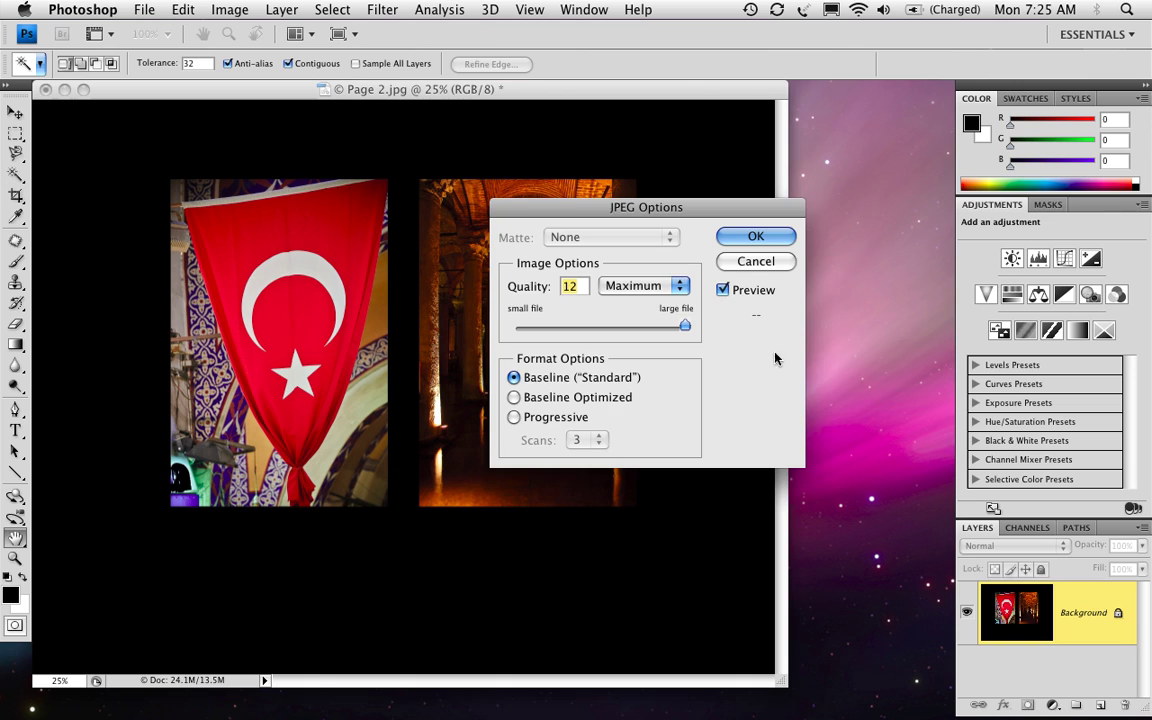
key(super+s)
Confirm the JPEG save, then set the Type tool to white 12 pt Helvetica Neue.
click(756, 237)
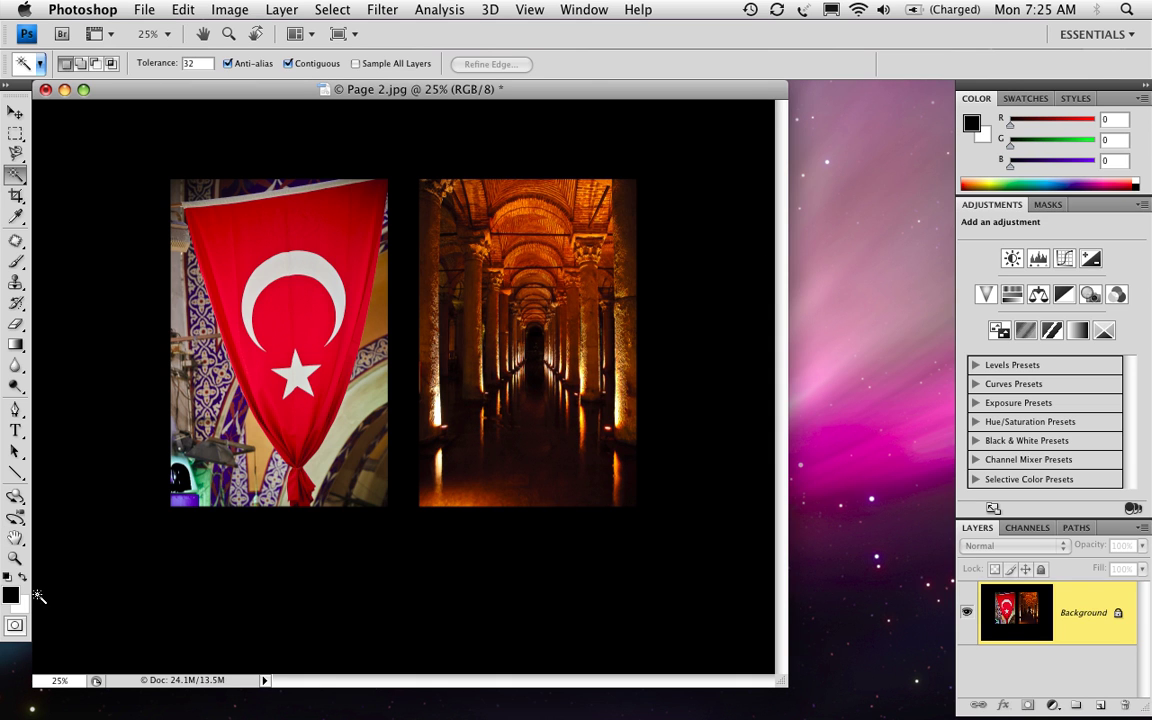
click(24, 580)
click(15, 430)
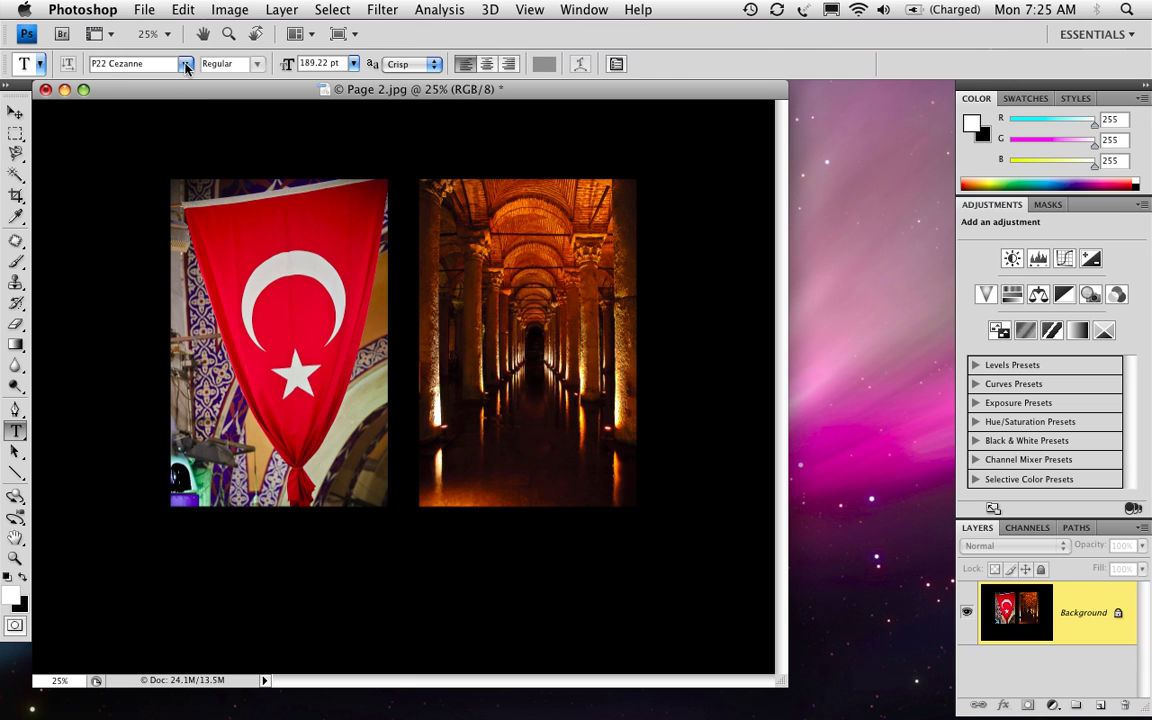
click(168, 63)
mouse_move(207, 5)
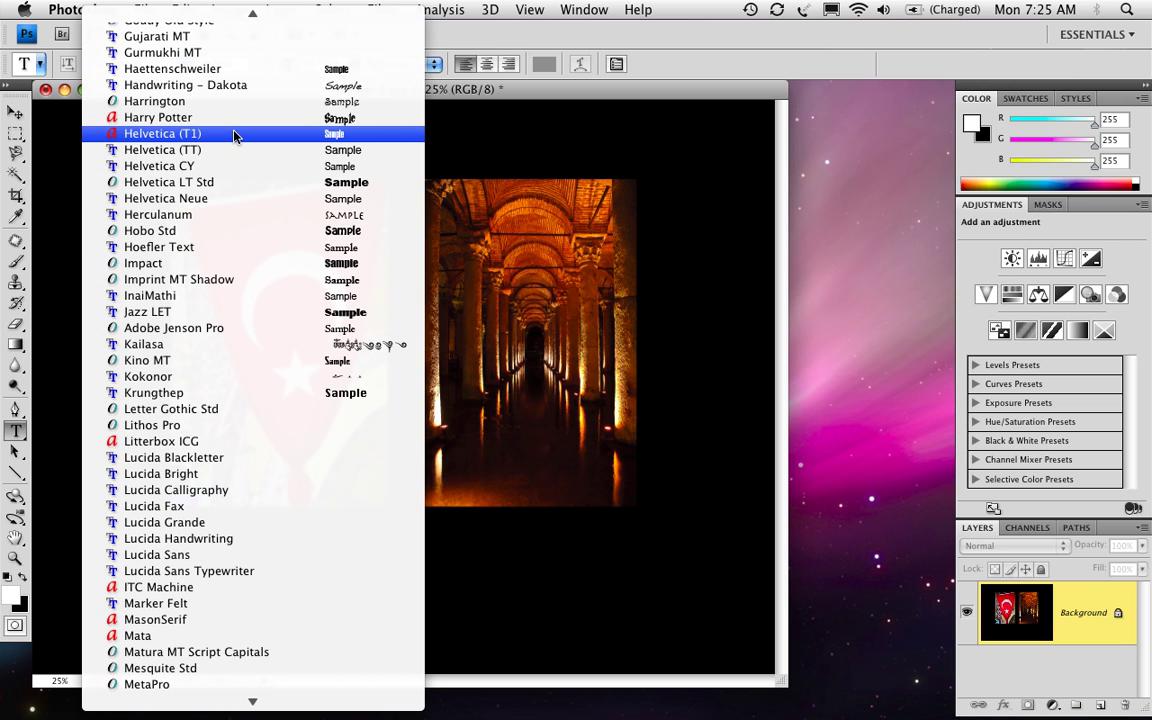
click(230, 203)
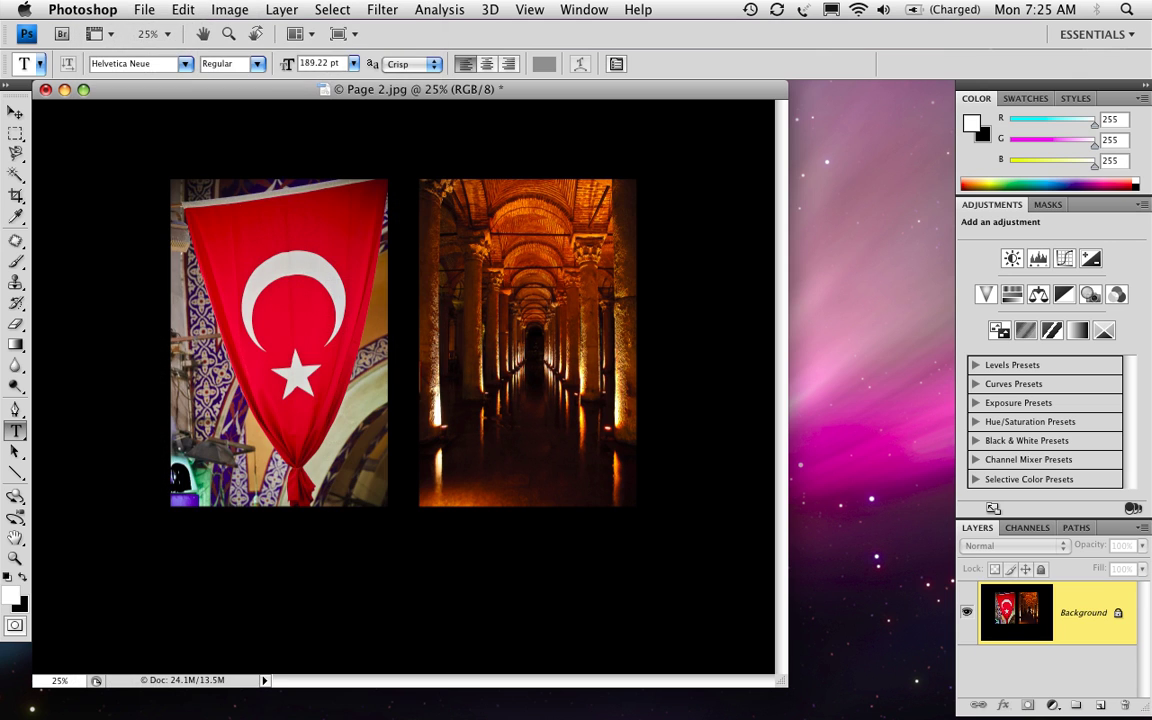
click(543, 64)
mouse_move(560, 307)
mouse_down()
mouse_move(591, 330)
mouse_move(480, 262)
mouse_up()
click(941, 258)
click(354, 64)
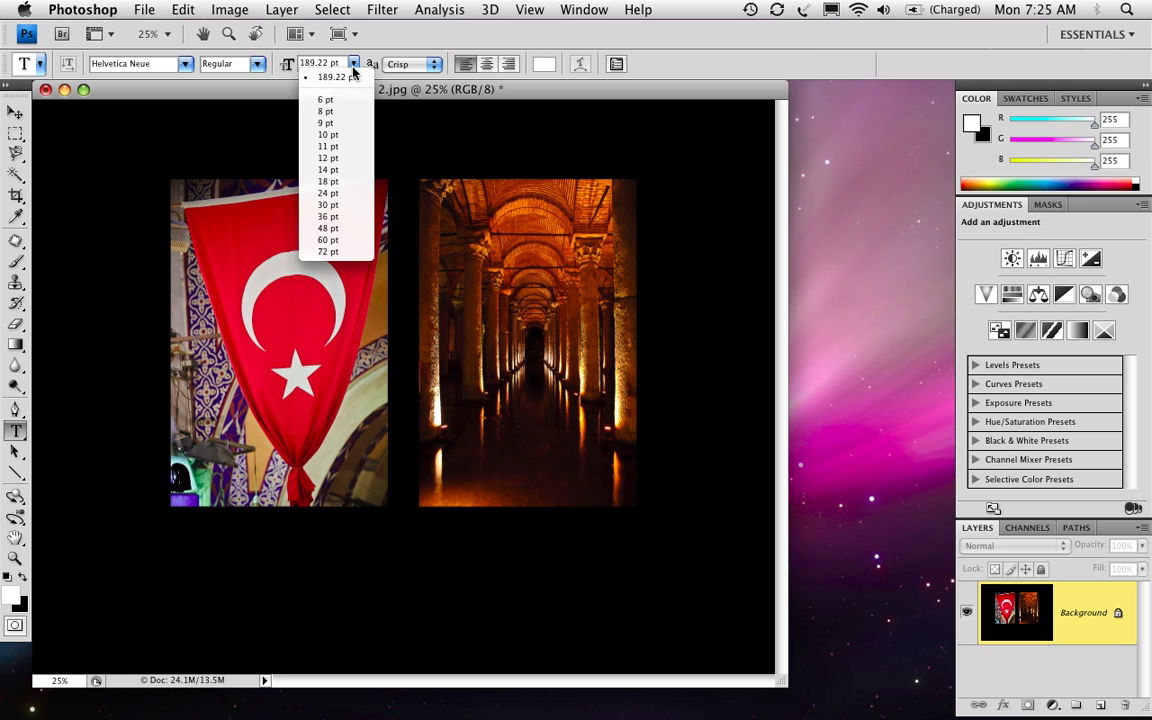
click(328, 158)
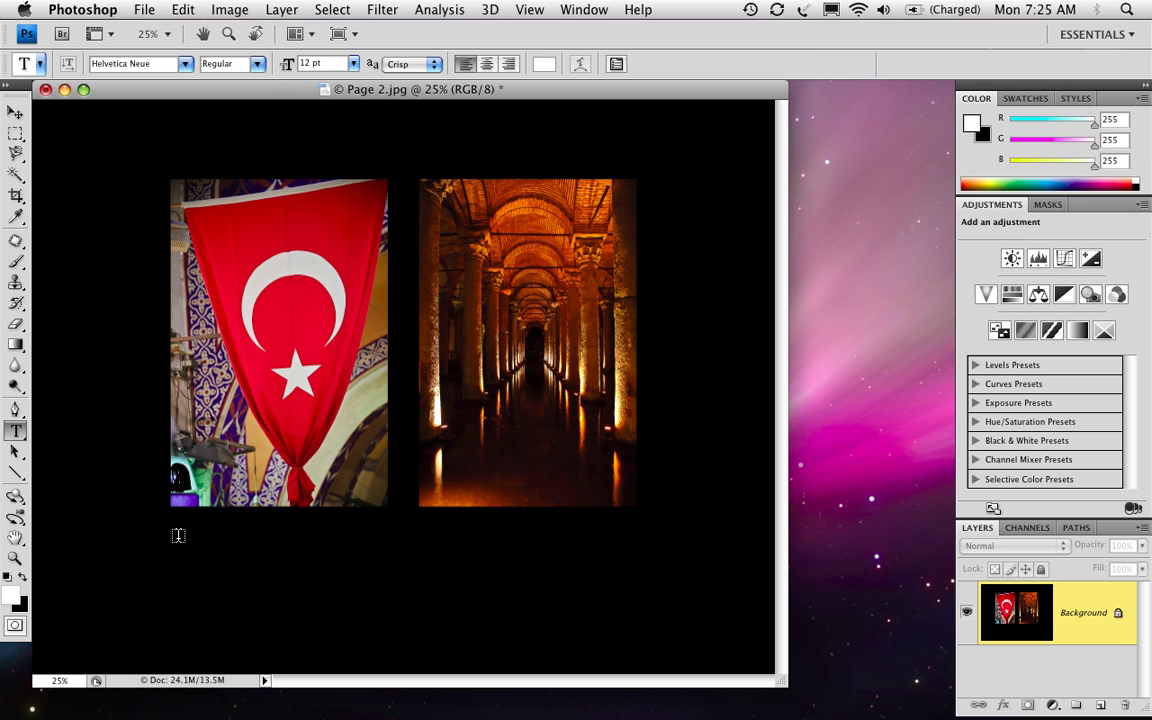
Type the caption 'Istanbul' below the flag photo, commit it and nudge it into place.
click(178, 535)
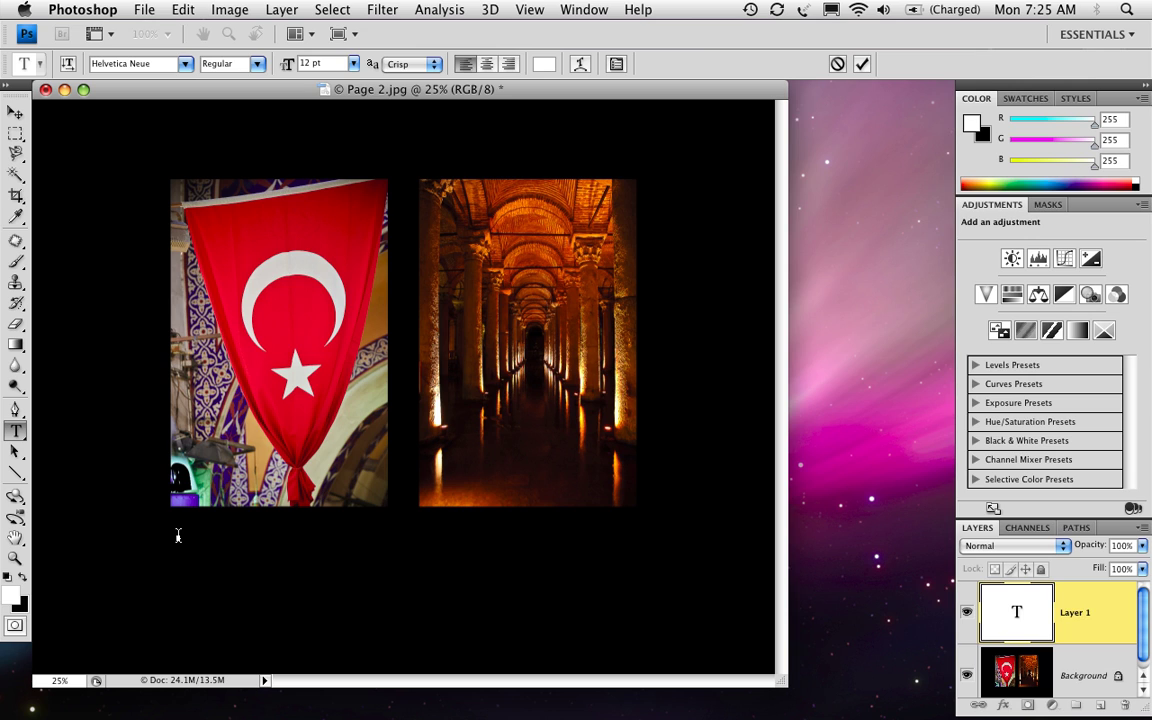
text(Istanbul)
click(15, 112)
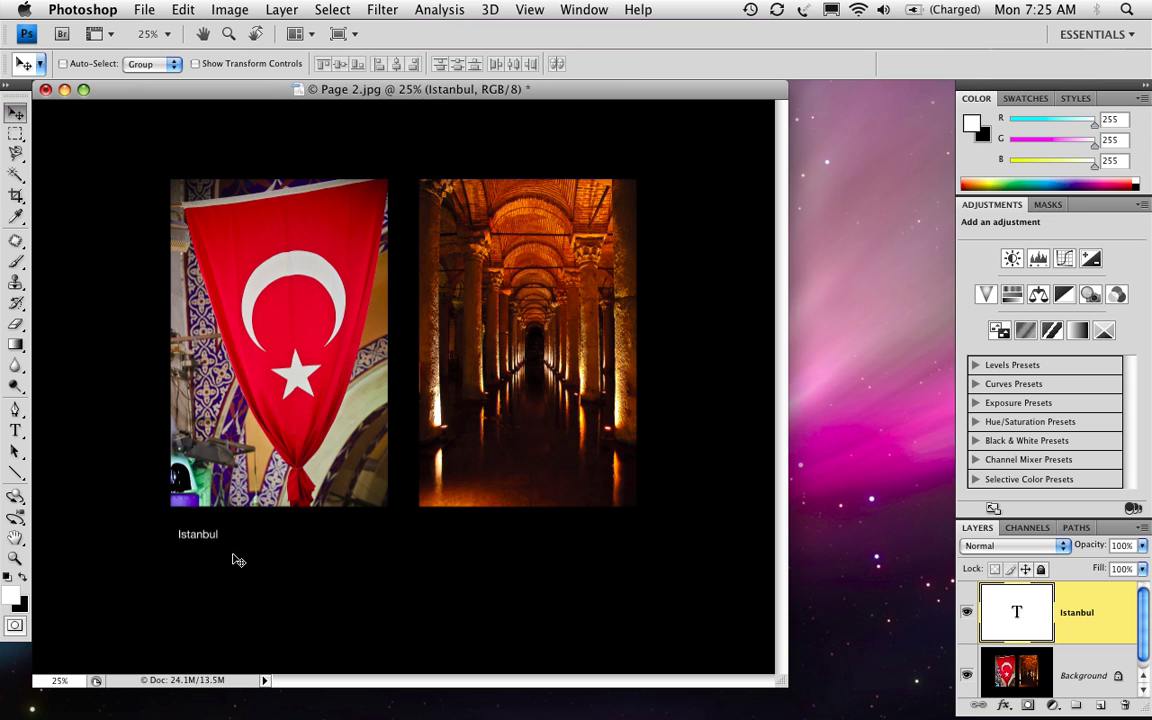
drag(205, 540, 197, 535)
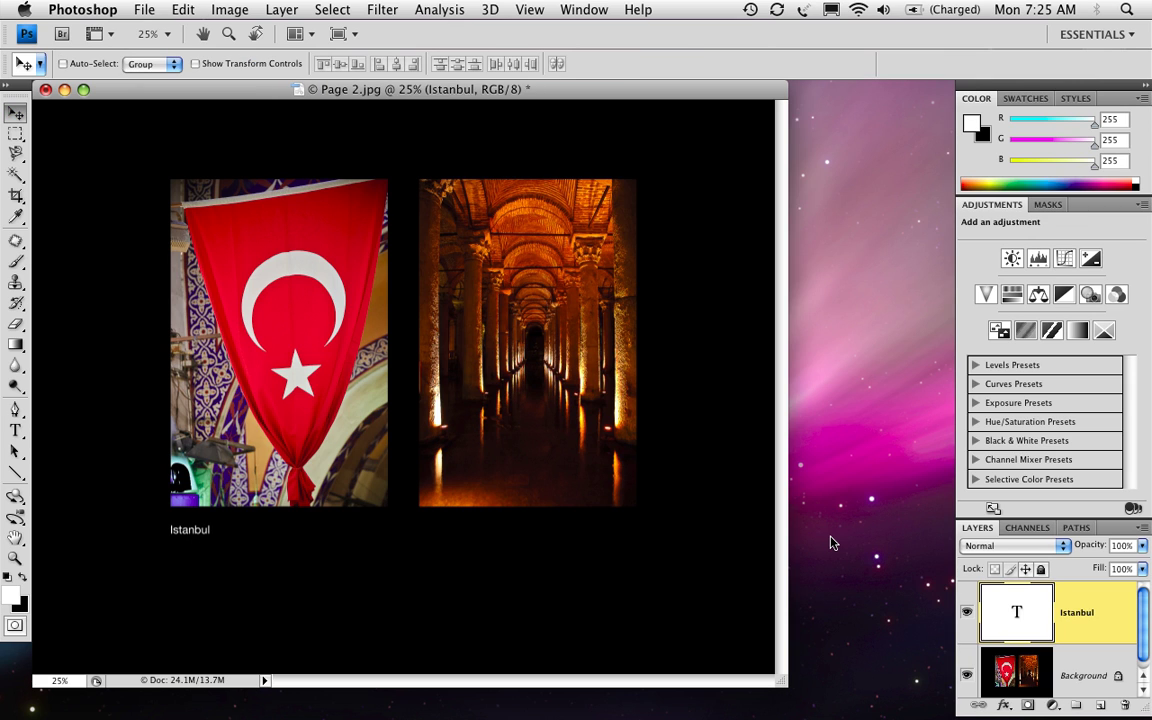